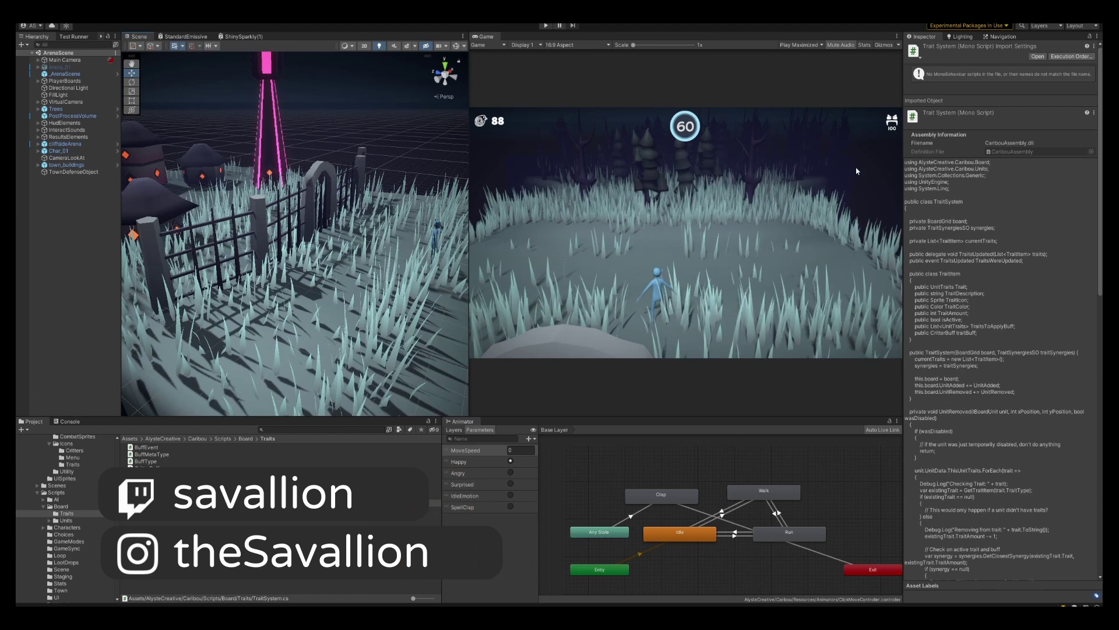
- Press Play so the arena scene launches in the maximized Game view
left_click(547, 25)
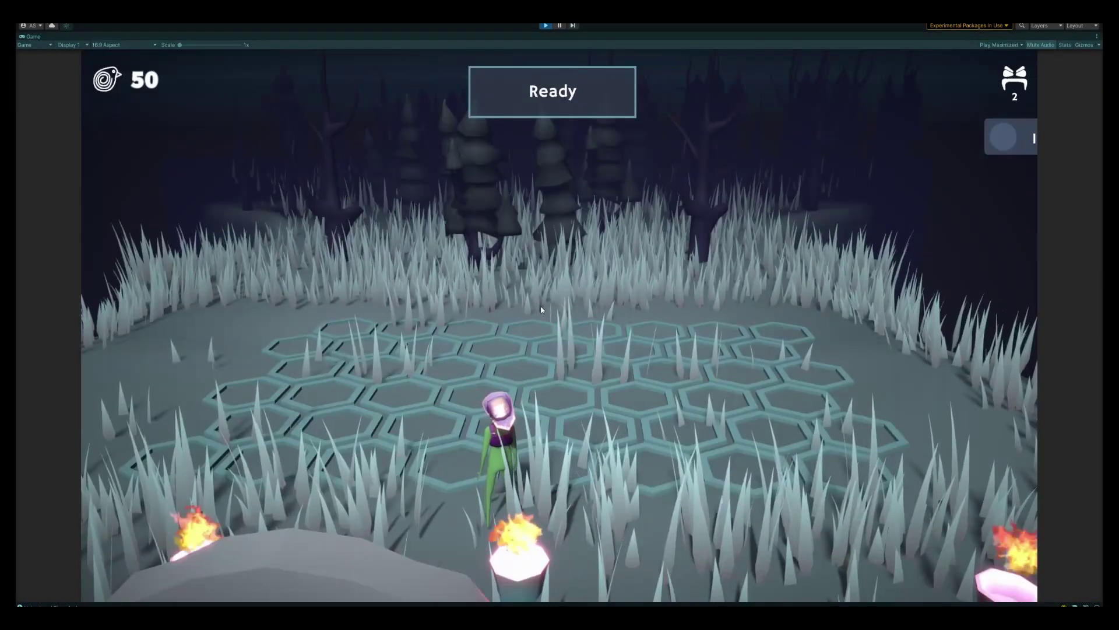
- Summon the 15-point Armadillo Tank onto the glowing hex tile
left_click(557, 396)
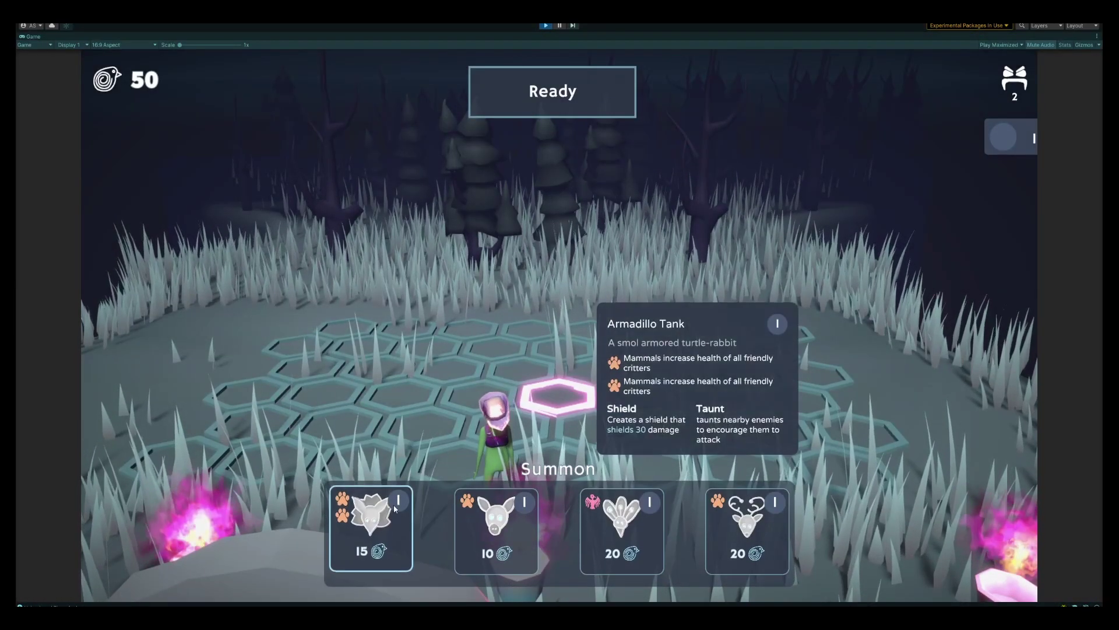
left_click(395, 509)
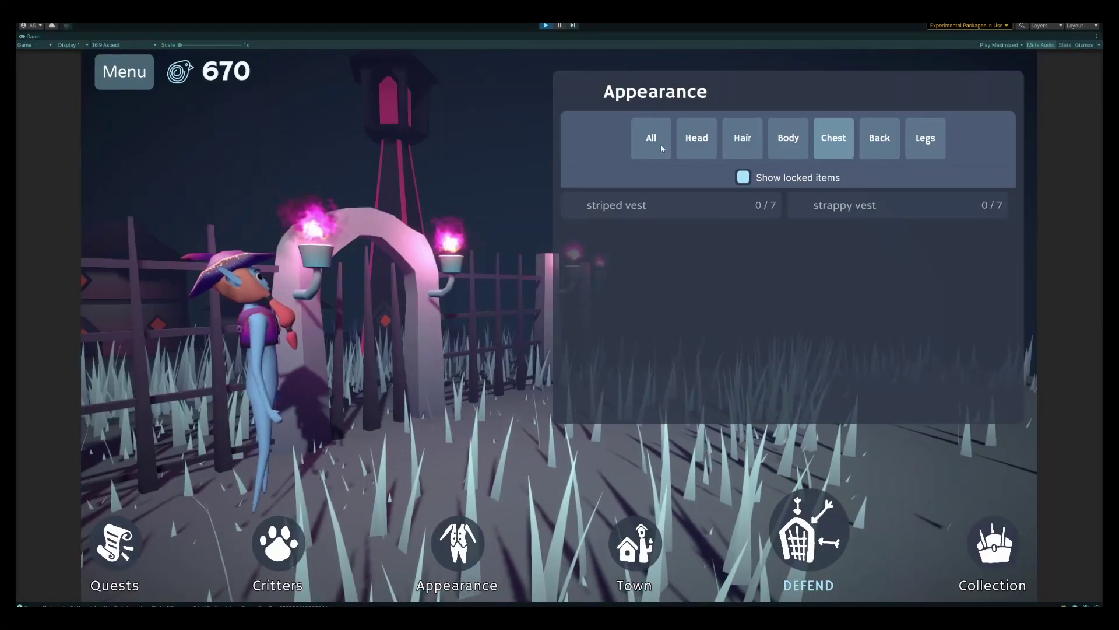
- Colour the feather hat sunset, then switch it to blonde
left_click(661, 151)
left_click(834, 322)
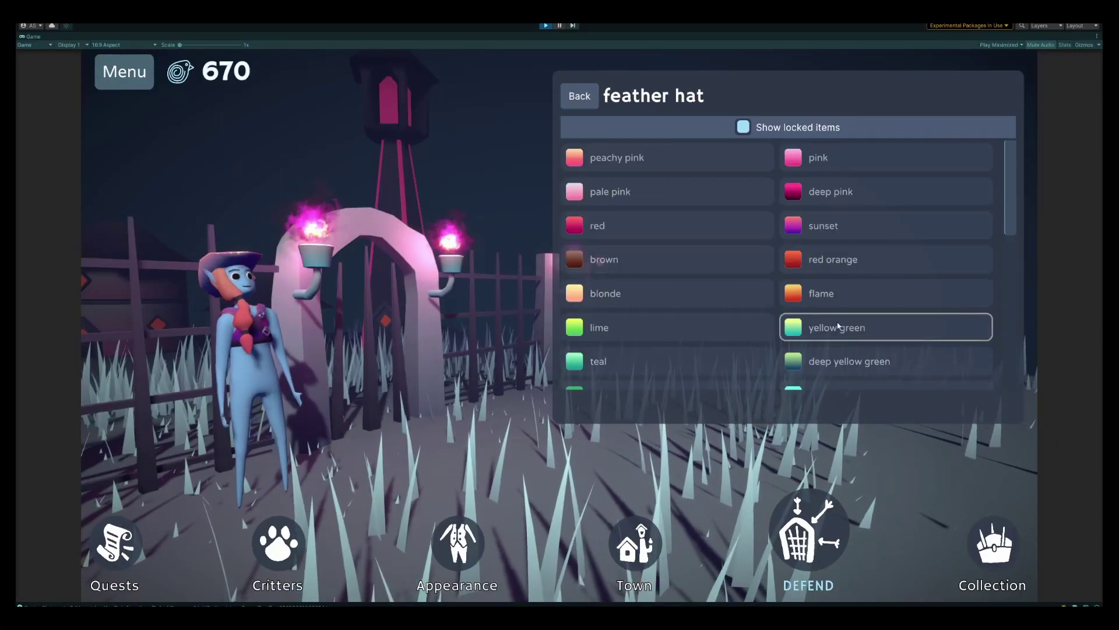
left_click(851, 222)
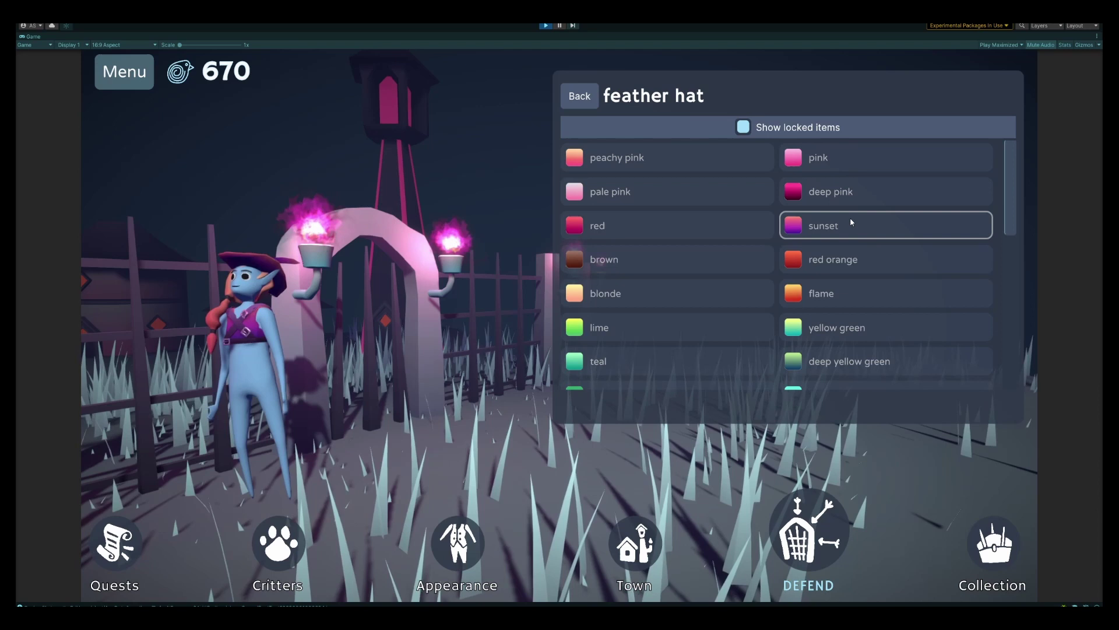
left_click(617, 296)
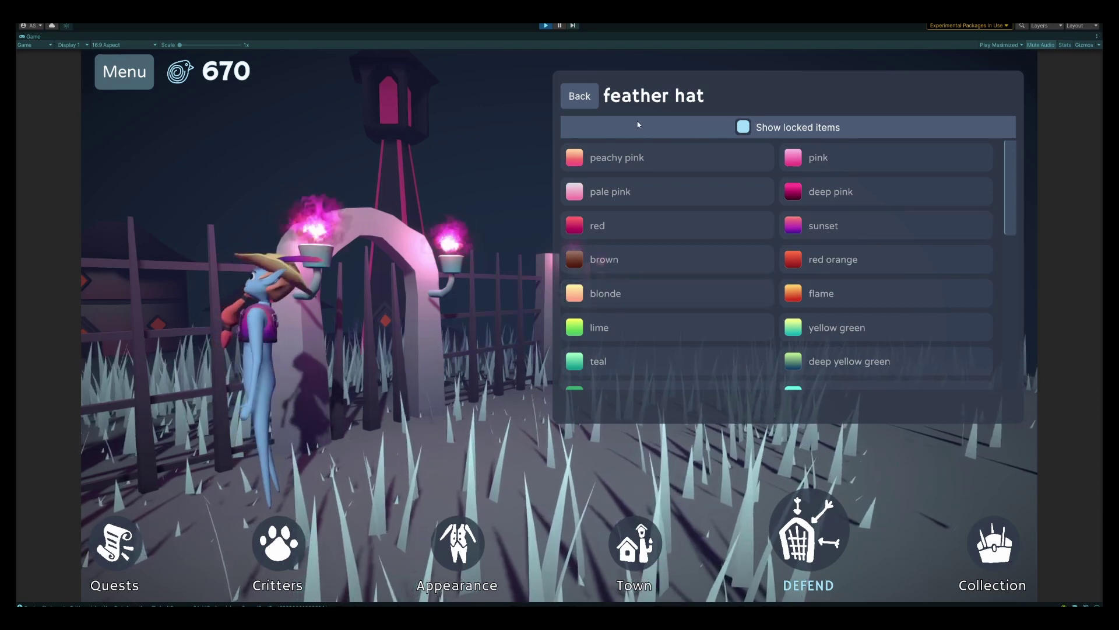
left_click(585, 100)
- Give the spaulders the sunset colour from the back-slot items
left_click(886, 137)
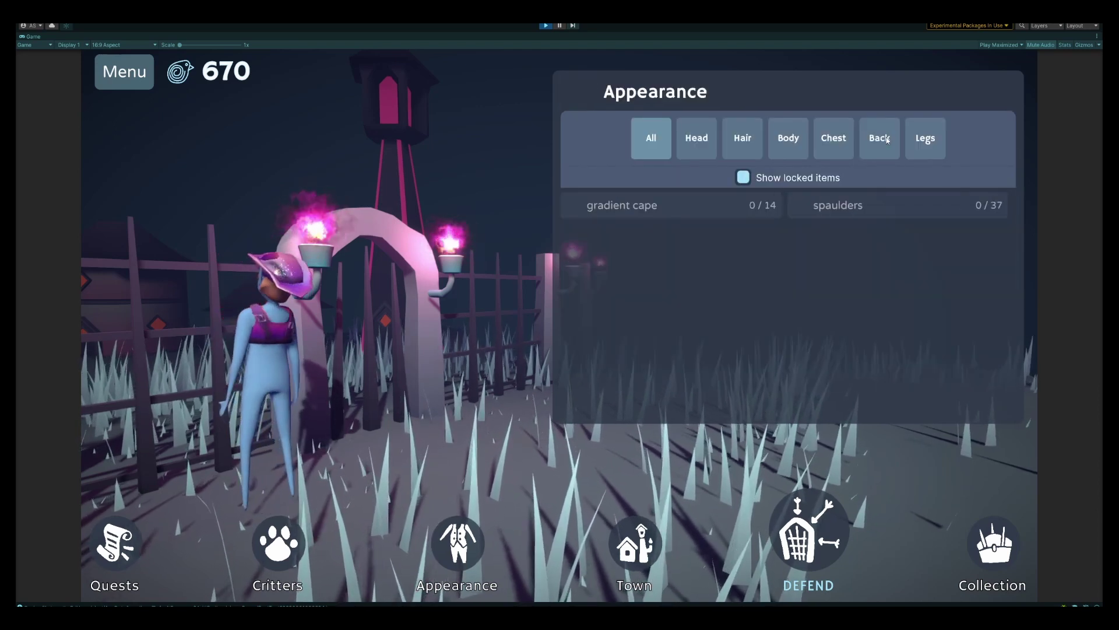
left_click(887, 204)
left_click(867, 225)
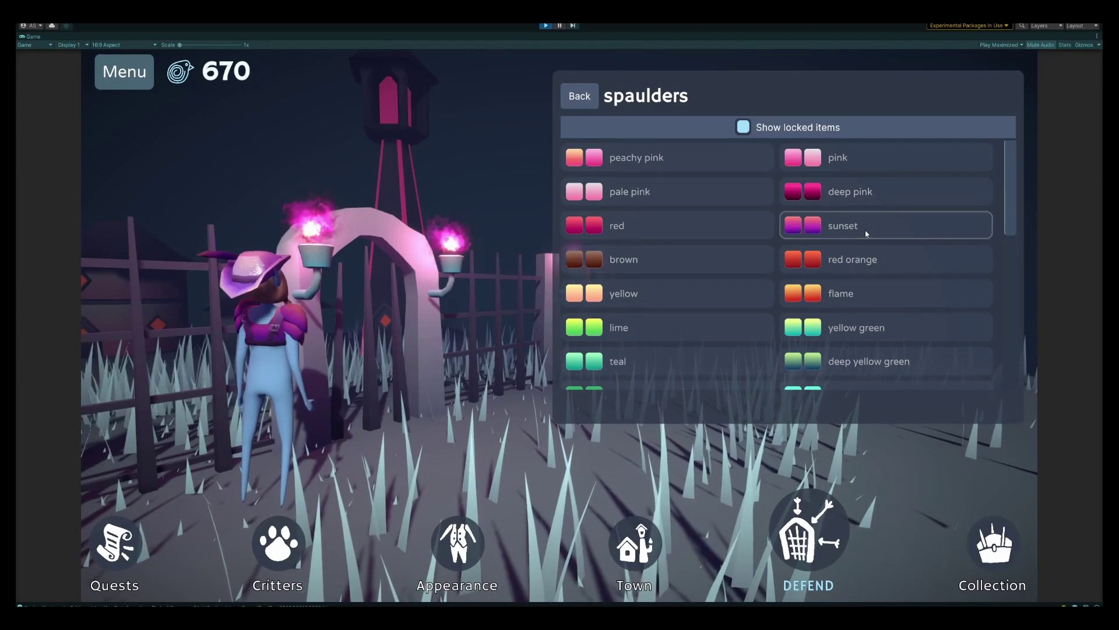
left_click(580, 96)
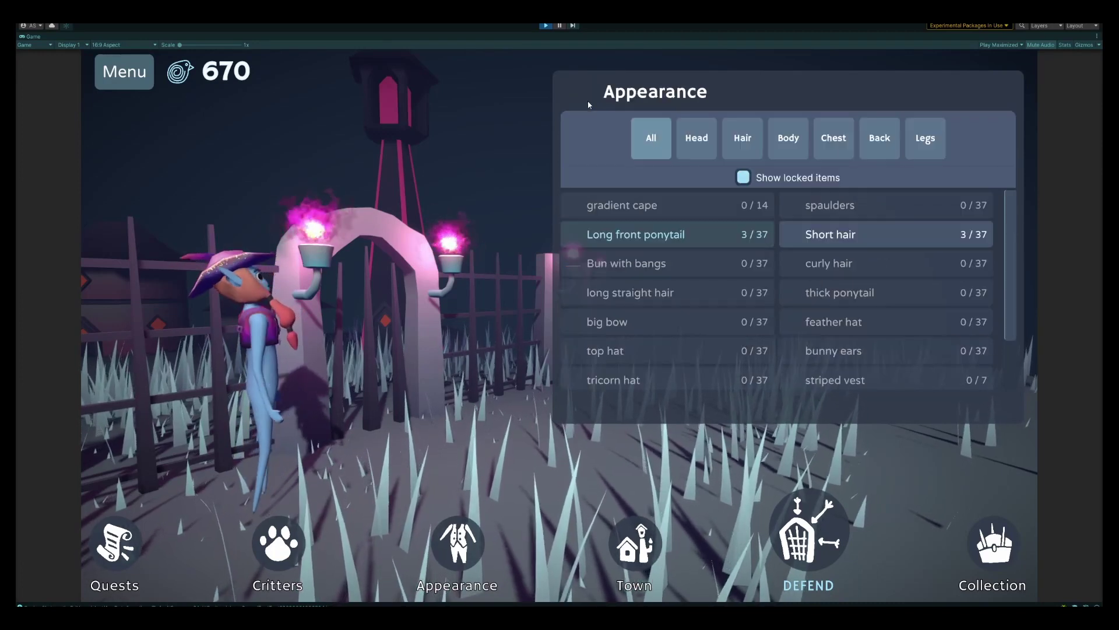
- Colour the gradient cape rainbow silver after trying black sparkly medal
left_click(890, 141)
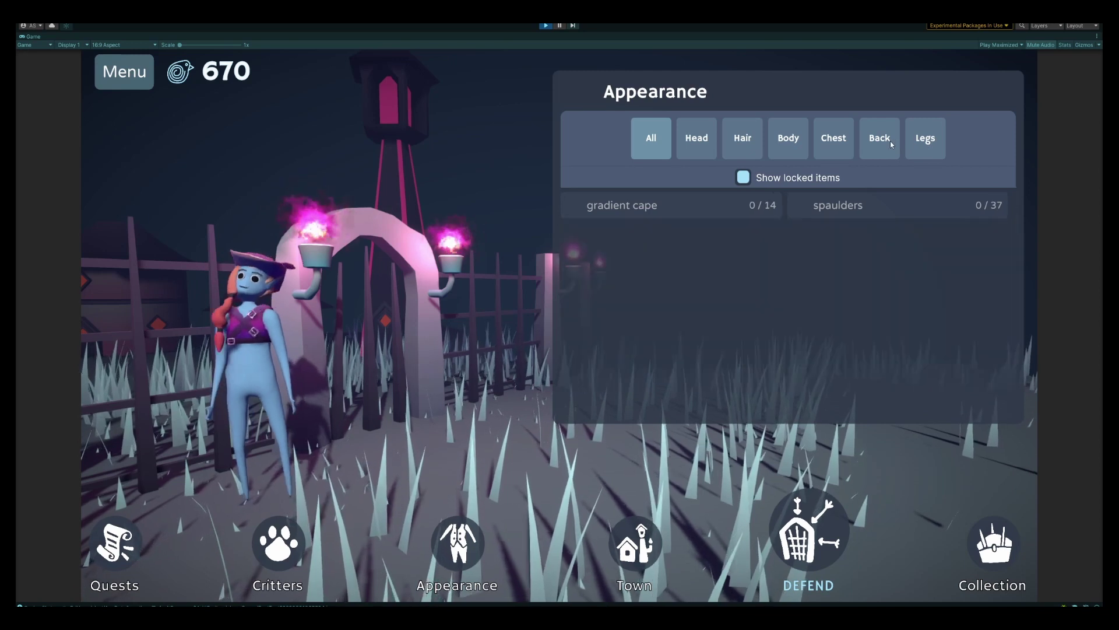
left_click(649, 213)
left_click(655, 265)
left_click(669, 228)
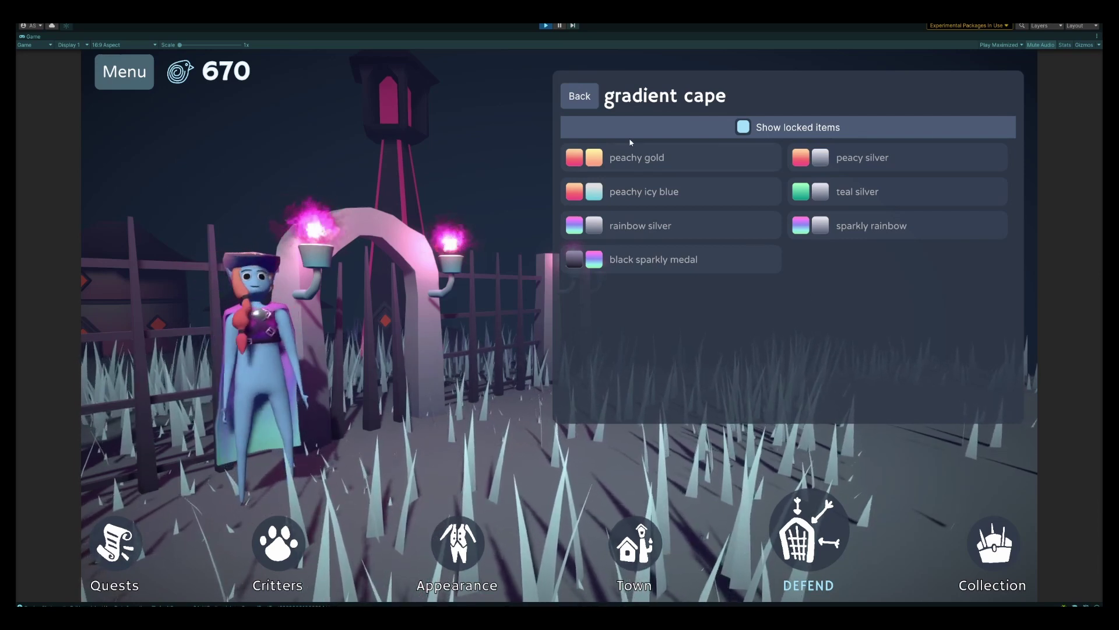
left_click(581, 97)
- Colour the garden shorts flame from the leg items
left_click(926, 138)
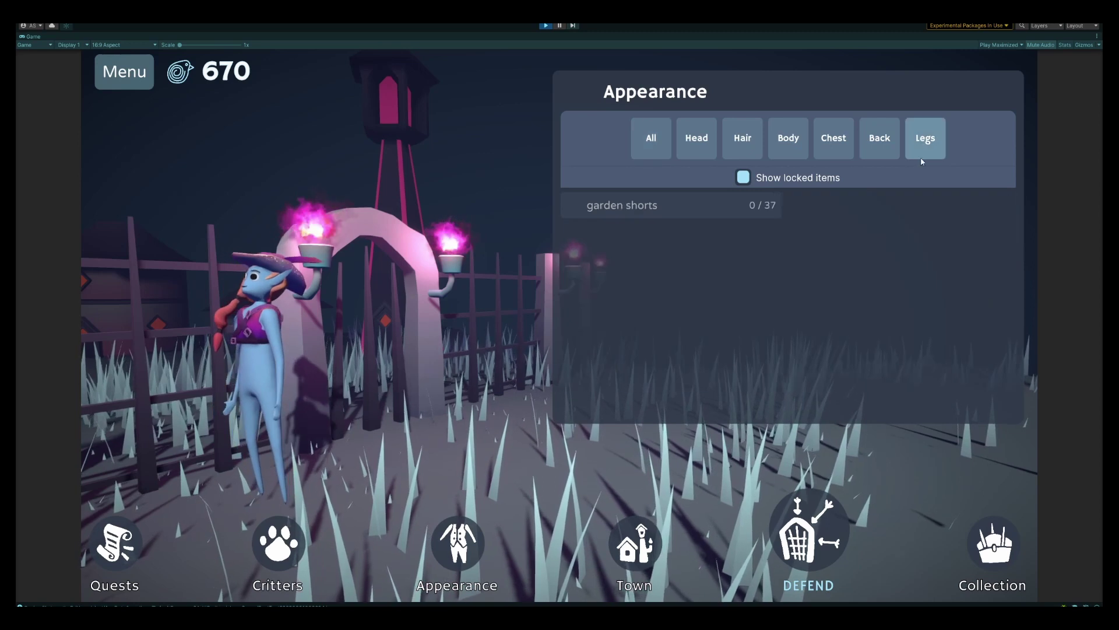
left_click(681, 209)
left_click(847, 295)
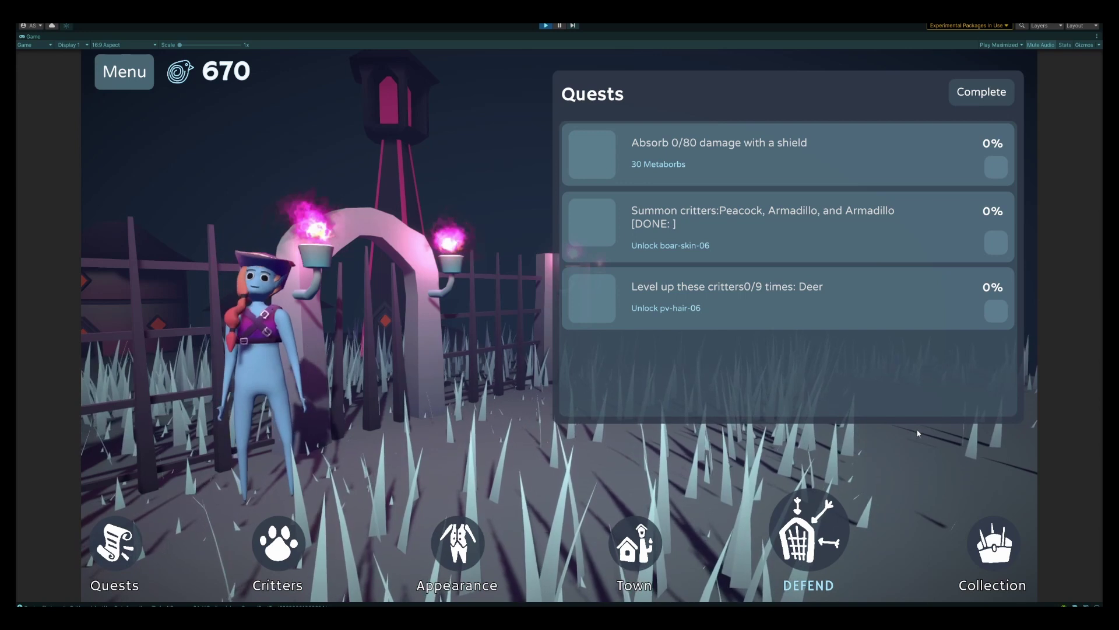
- Go to the Defend arena and bring up the Summon cards for a hex tile
left_click(809, 540)
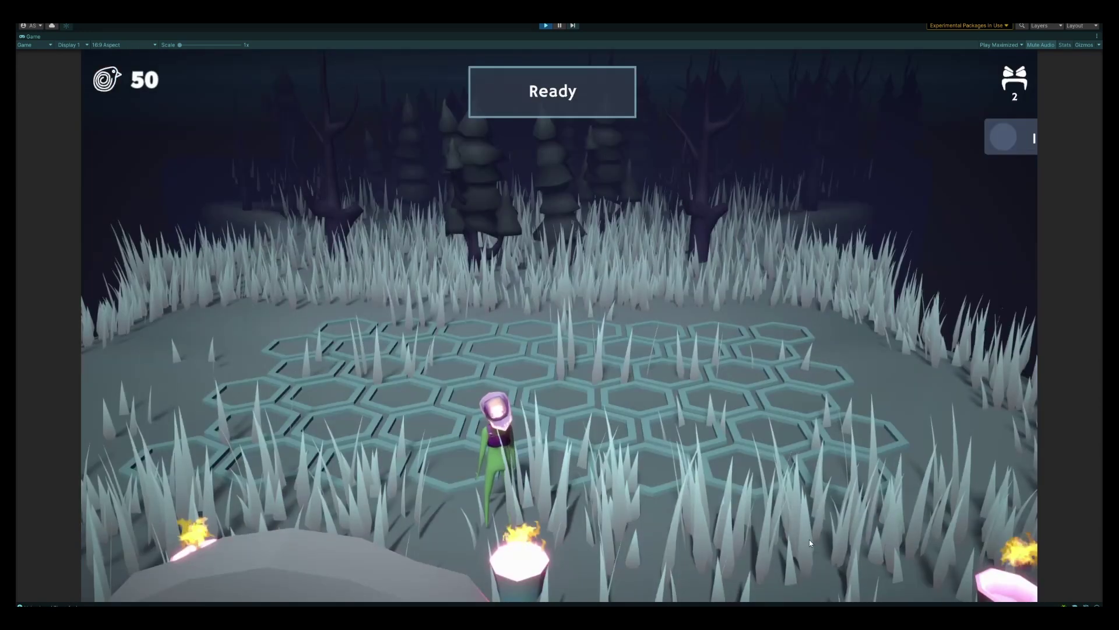
left_click(567, 402)
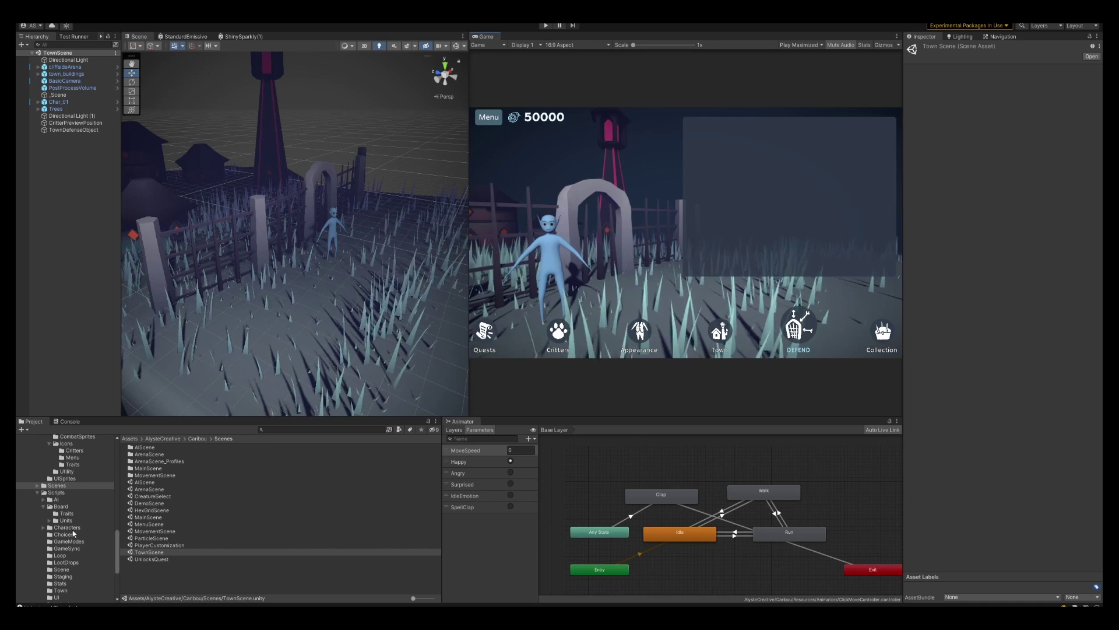
- Restart the game and view each Summon card's trait icons and info panel
left_click(547, 27)
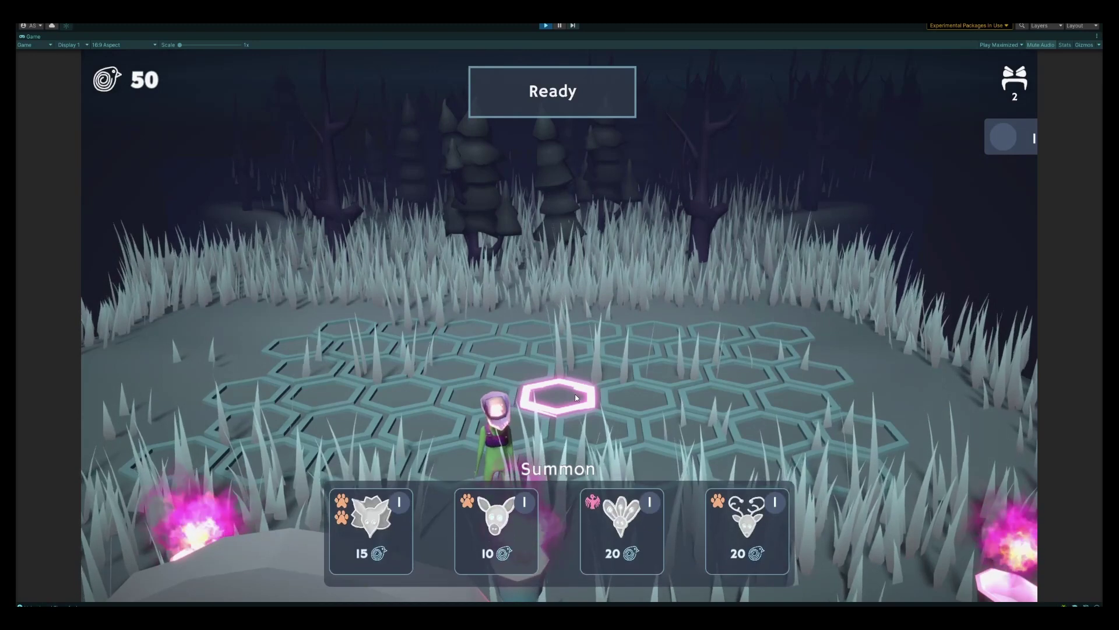
mouse_move(386, 548)
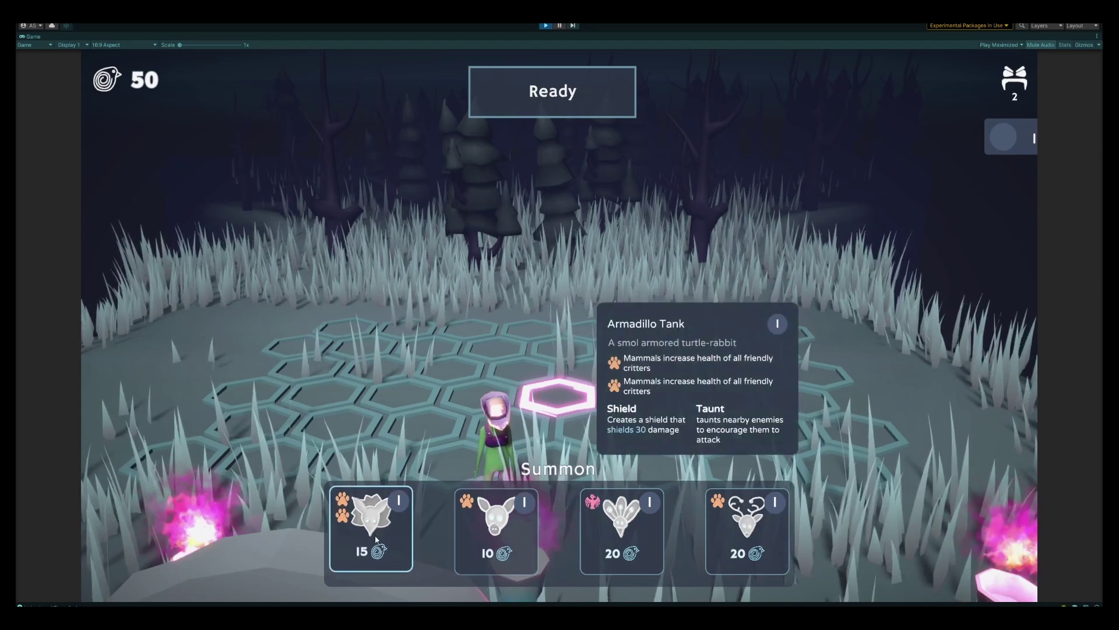
mouse_move(488, 537)
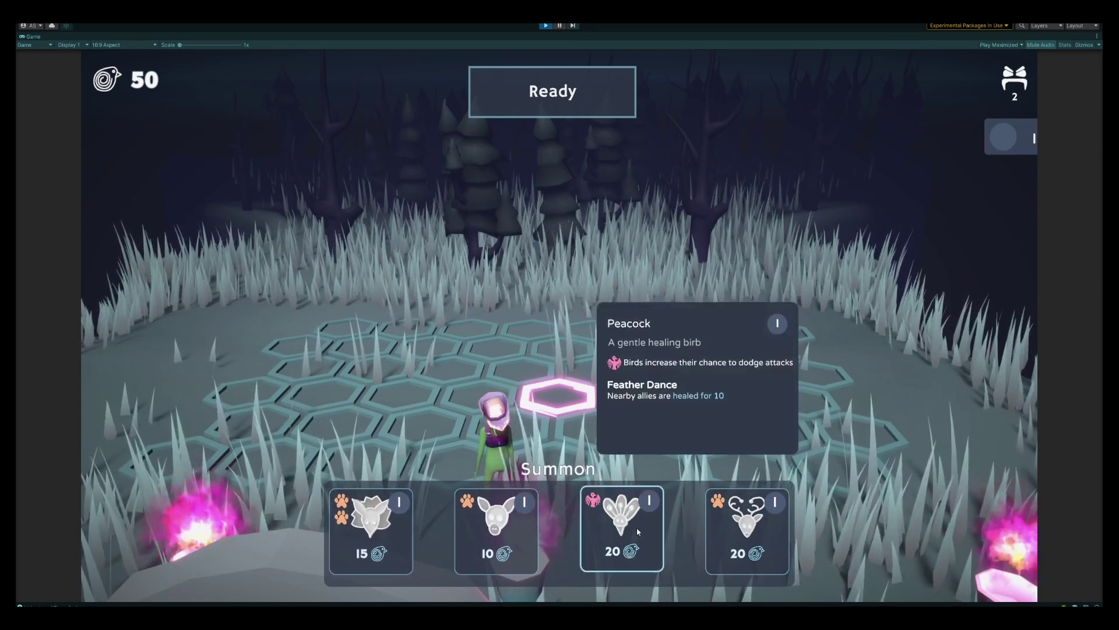
mouse_move(628, 529)
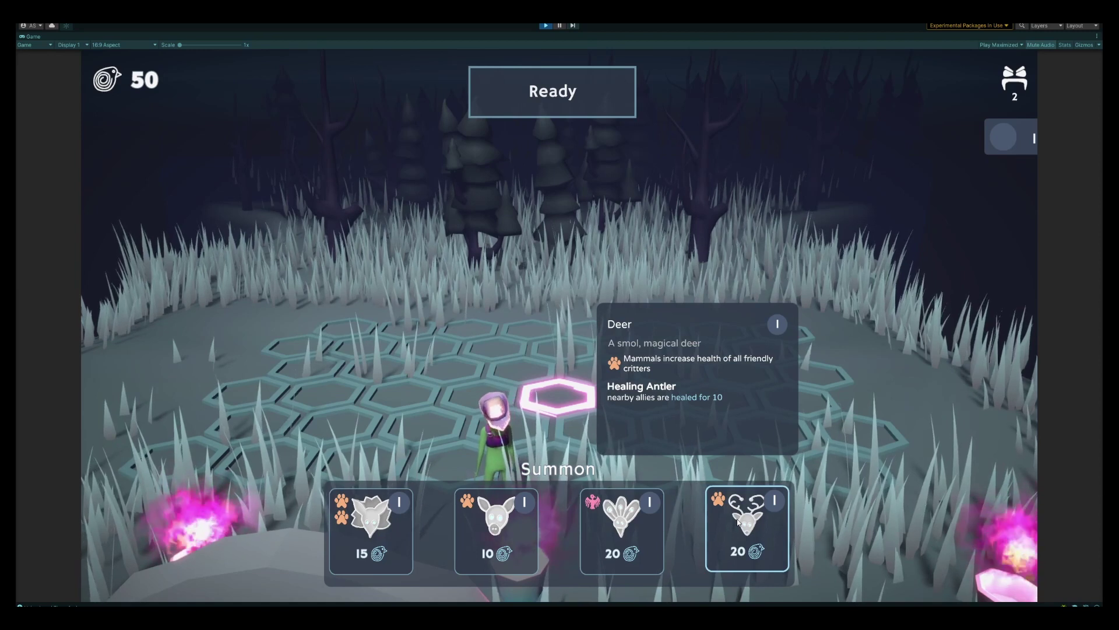
mouse_move(589, 540)
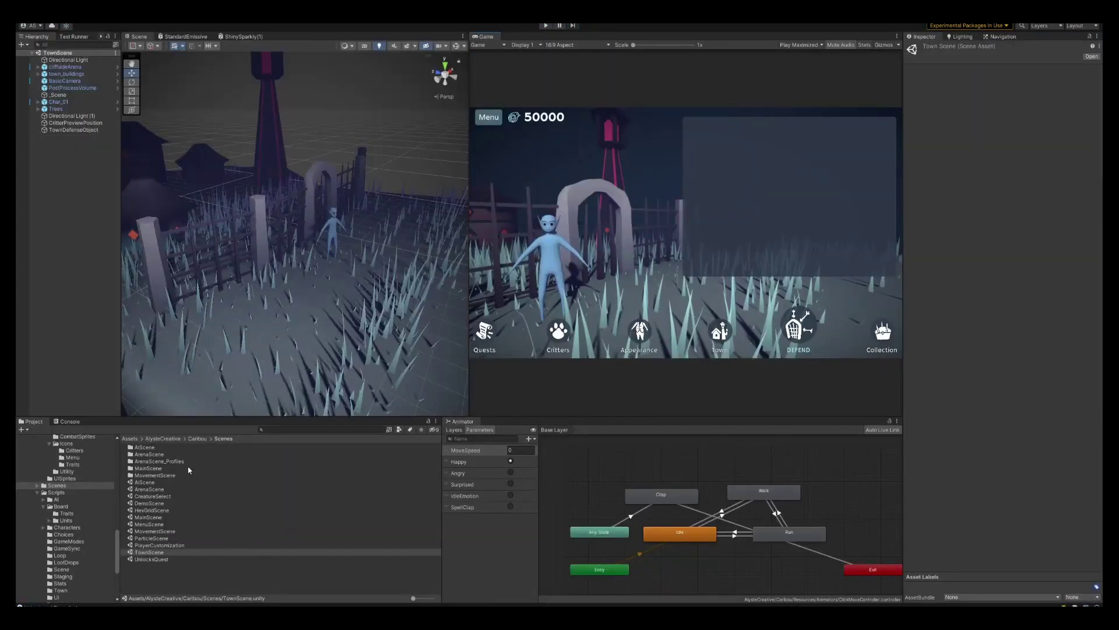
- Select creat01_armadillo in Scriptables > Units to see its two Mammal traits
scroll(64, 539, "up", 6)
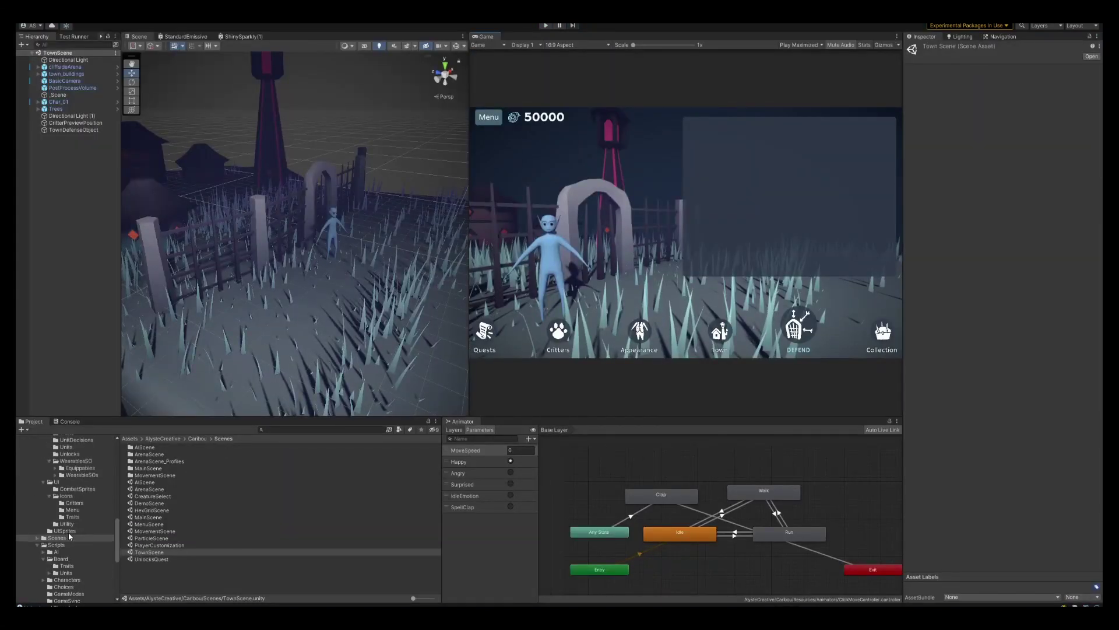
scroll(69, 536, "up", 2)
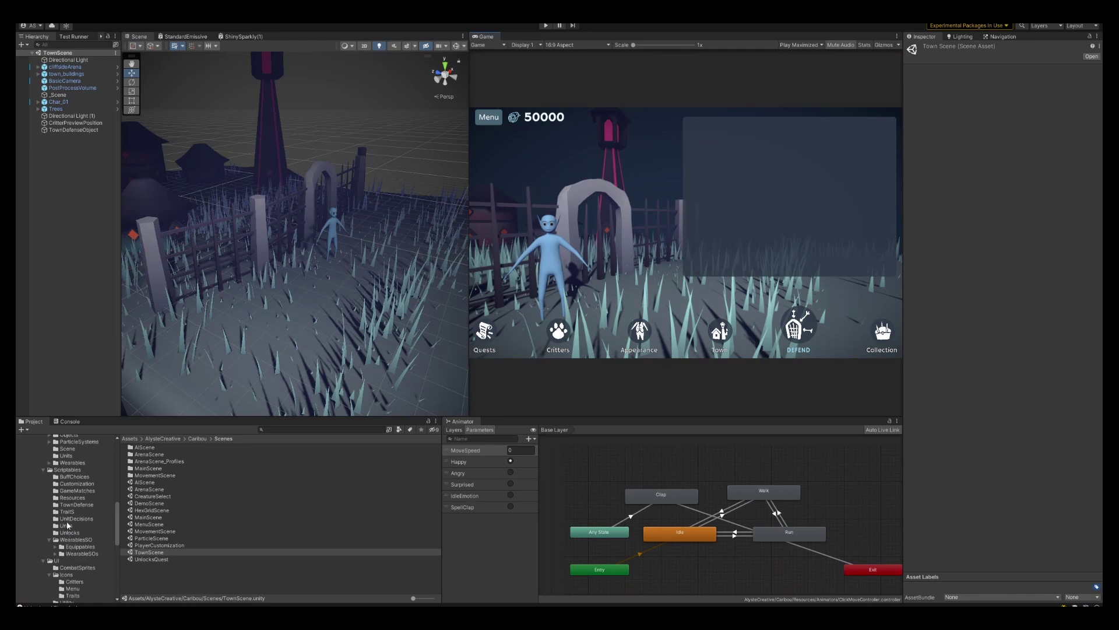
left_click(67, 520)
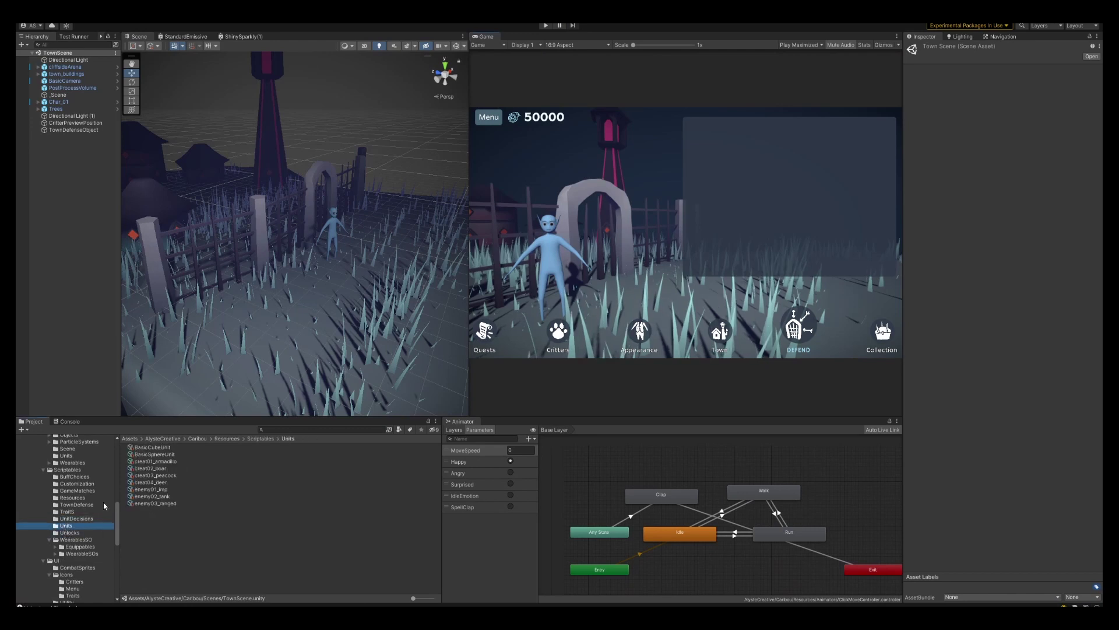
left_click(155, 461)
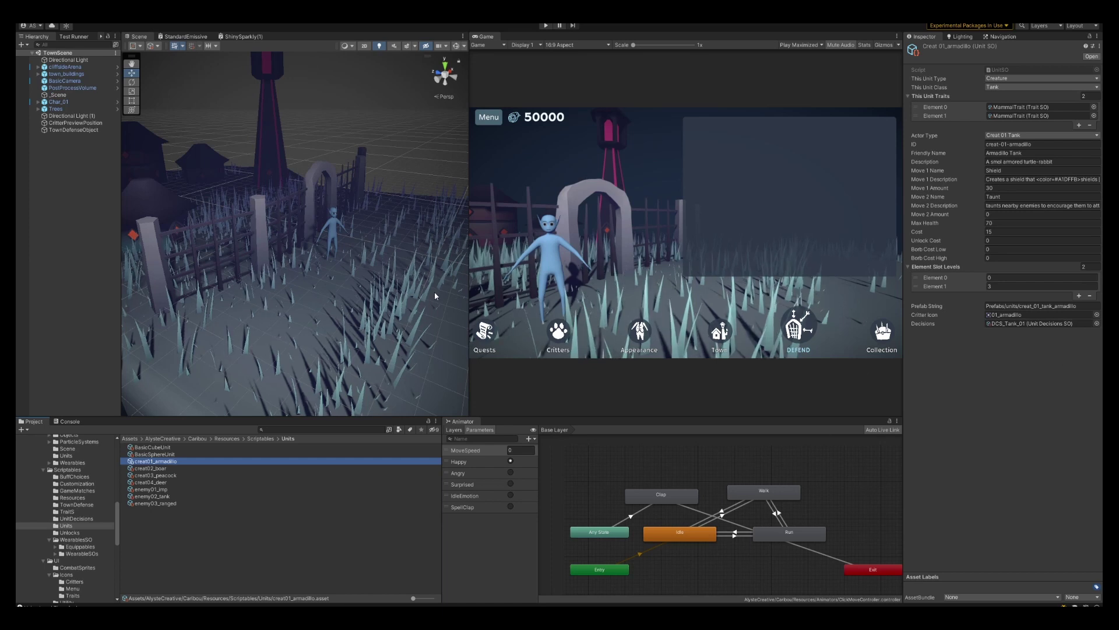
- Inspect creat02_boar with its single Mammal trait, then restart Play mode
left_click(152, 469)
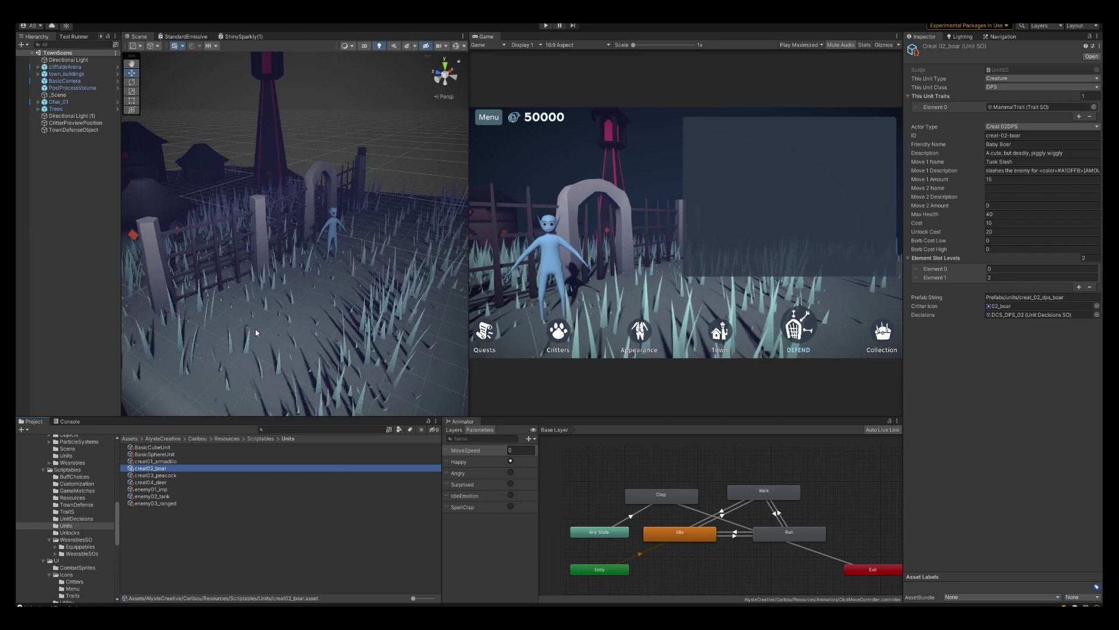
left_click(548, 26)
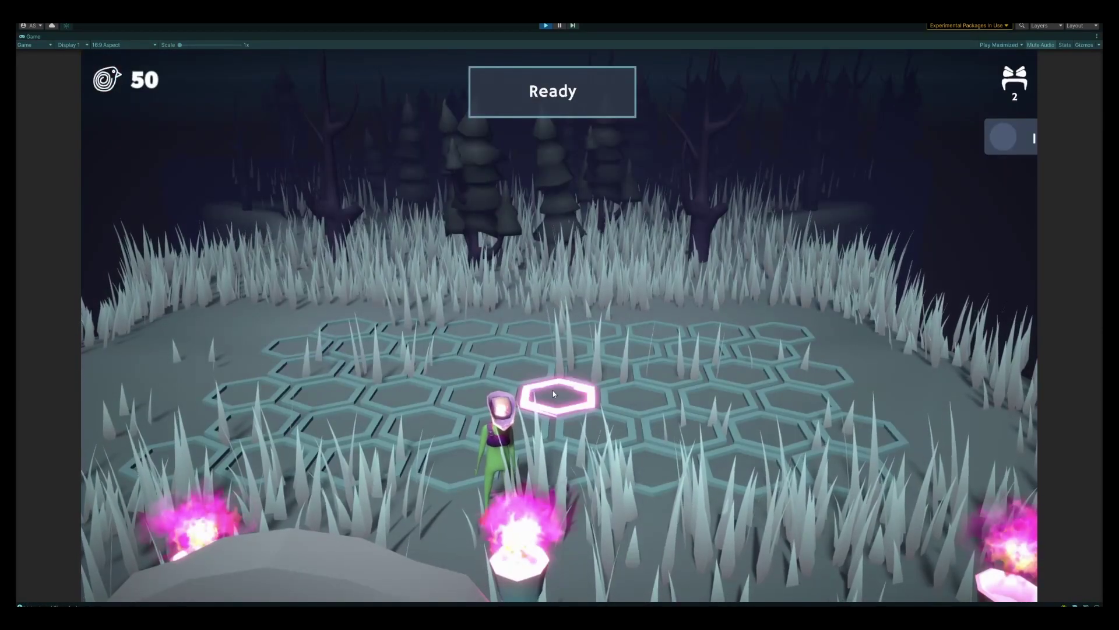
- Open the arena's Summon cards and view the Baby Boar, Deer and Peacock details
left_click(553, 390)
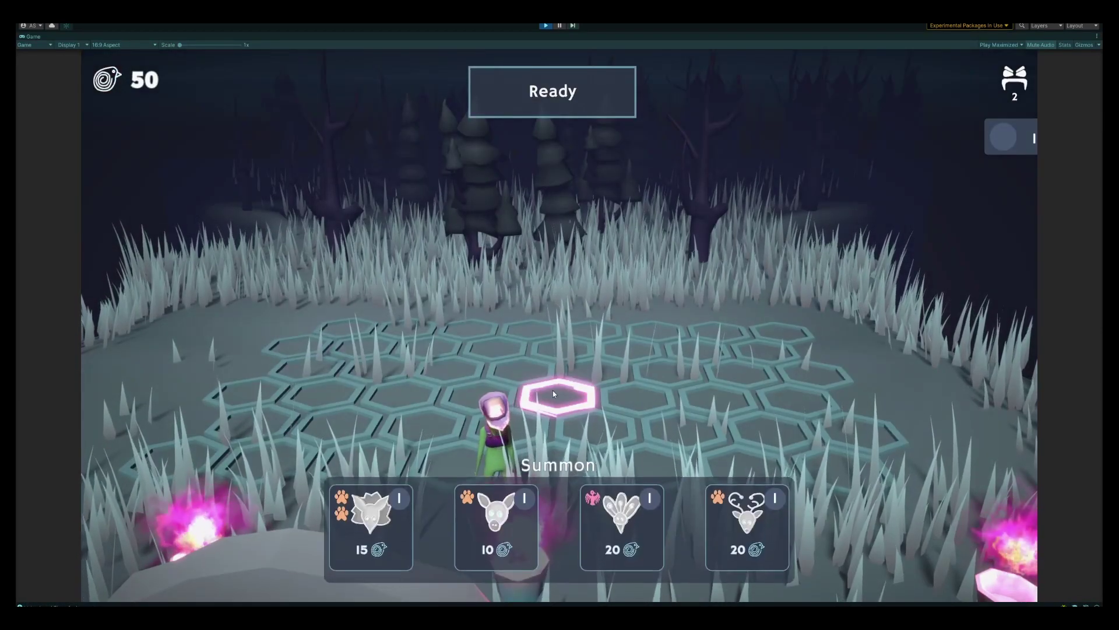
left_click(501, 531)
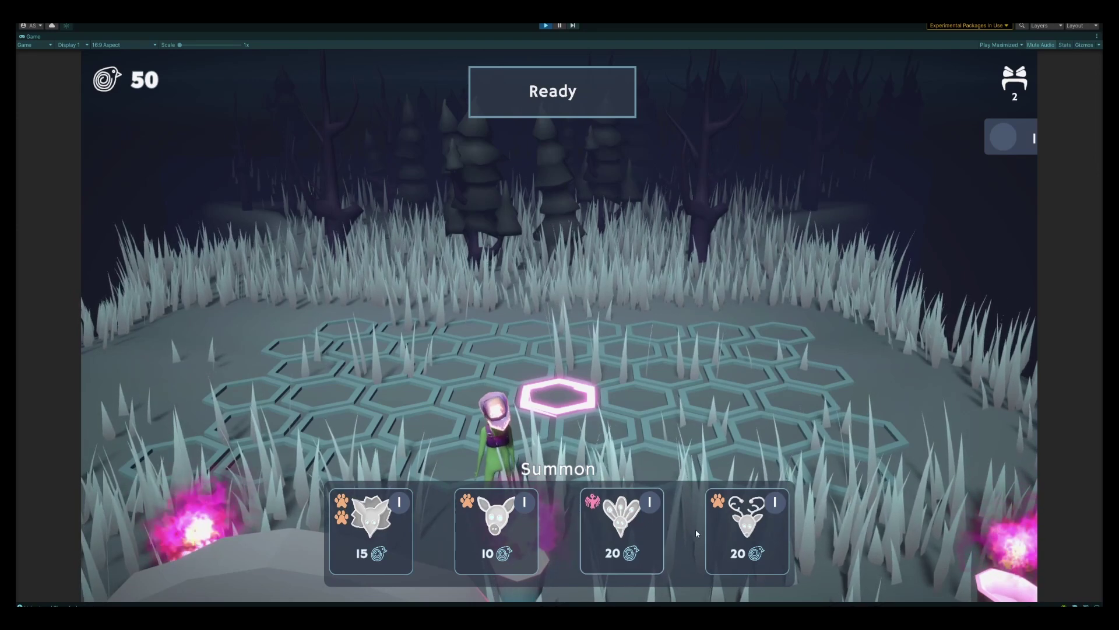
mouse_move(729, 522)
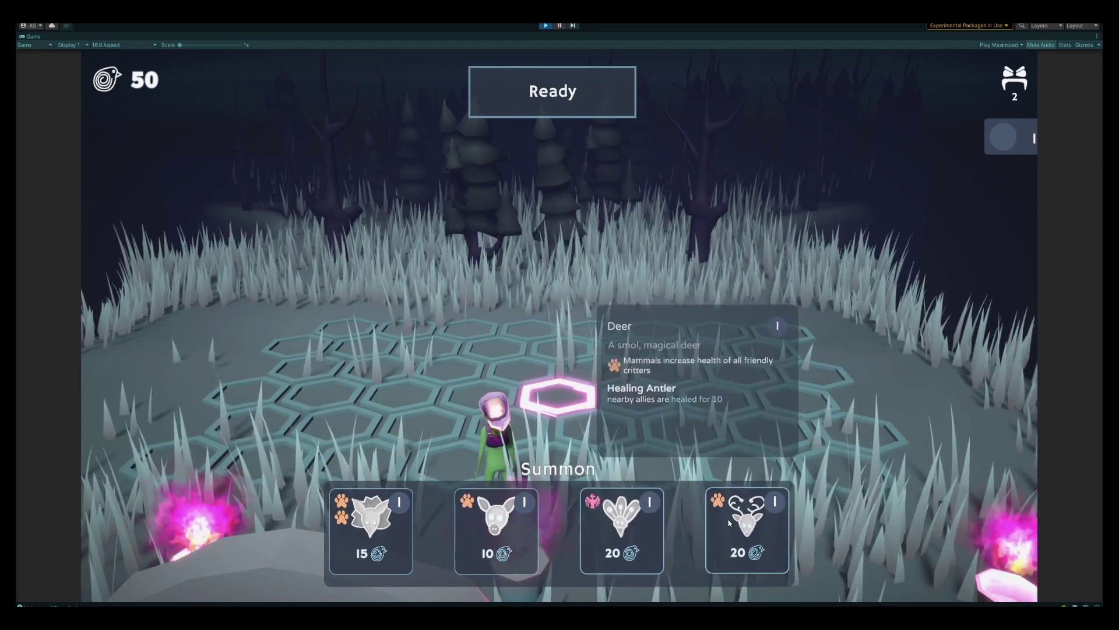
mouse_move(505, 551)
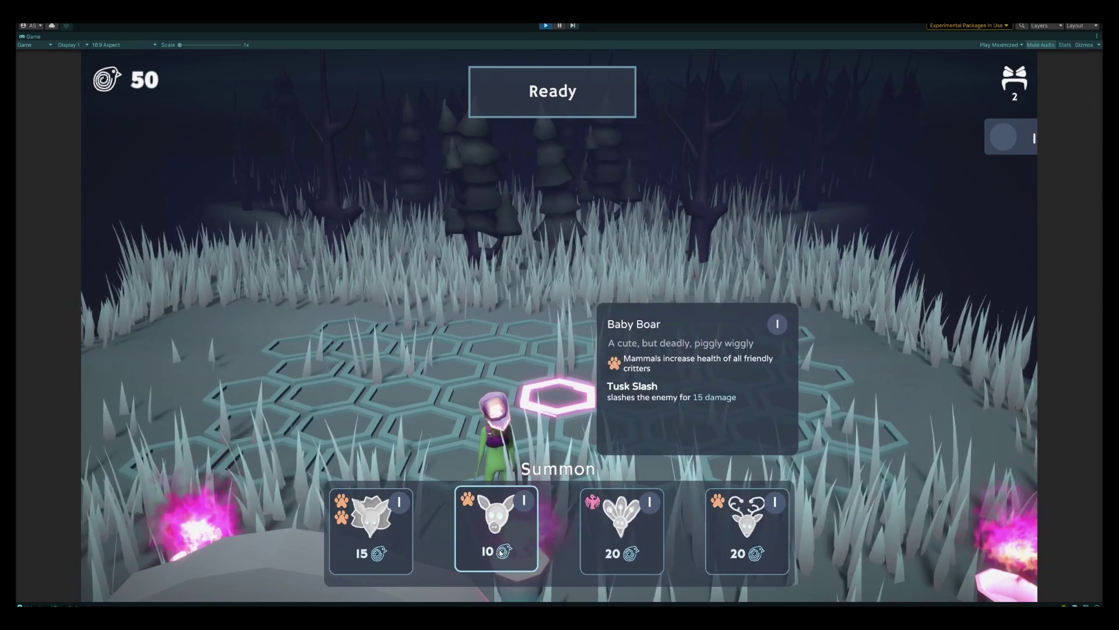
mouse_move(643, 545)
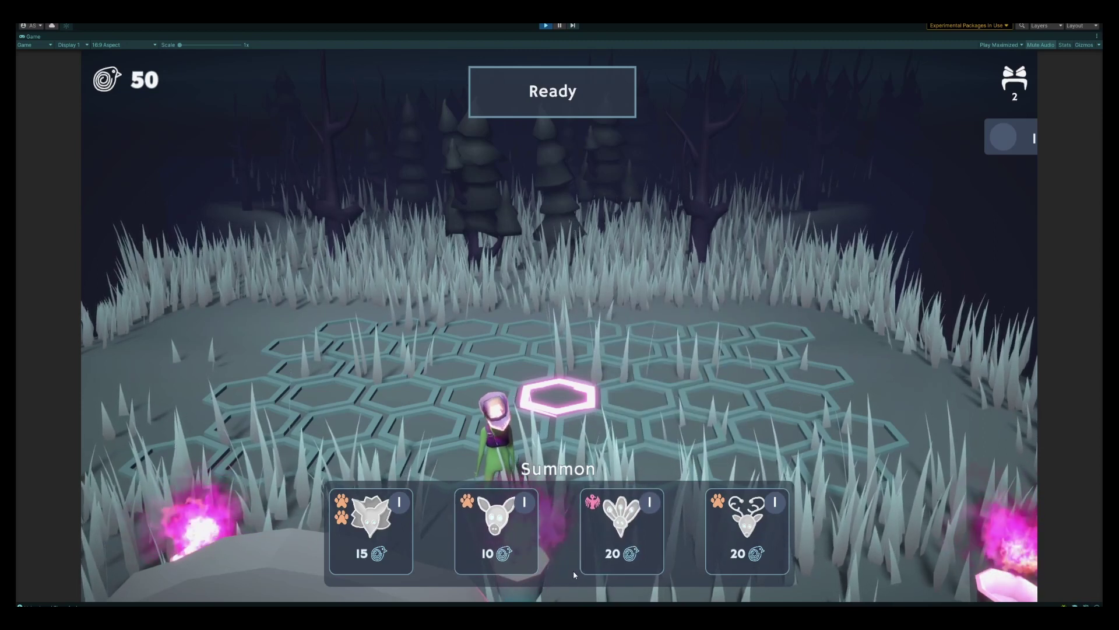
- Summon two Baby Boars onto the battle grid
mouse_move(490, 532)
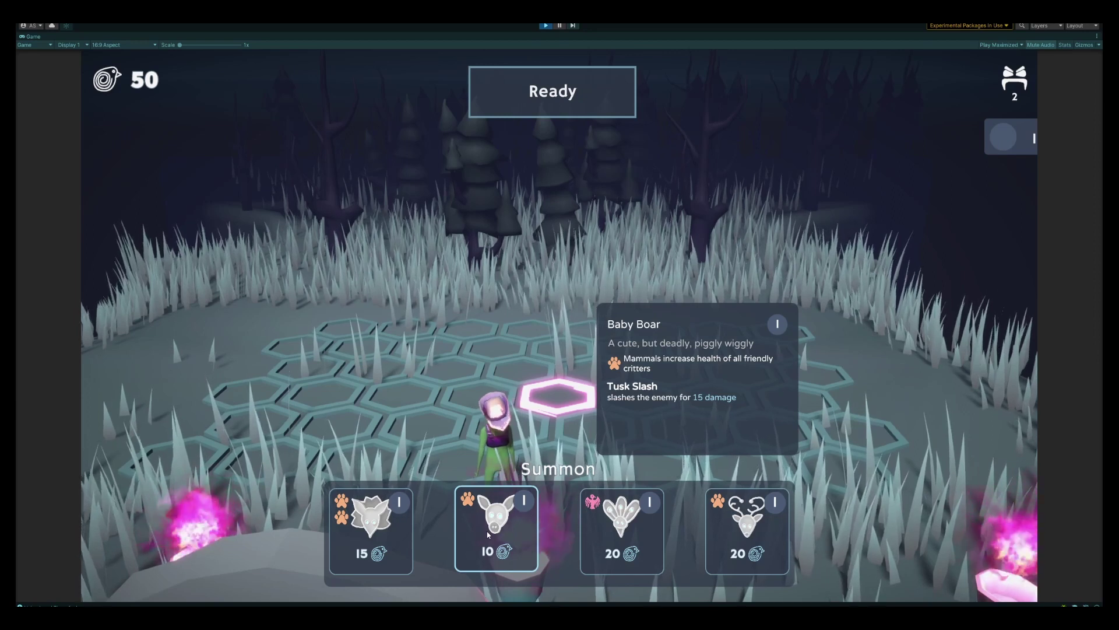
left_click(487, 526)
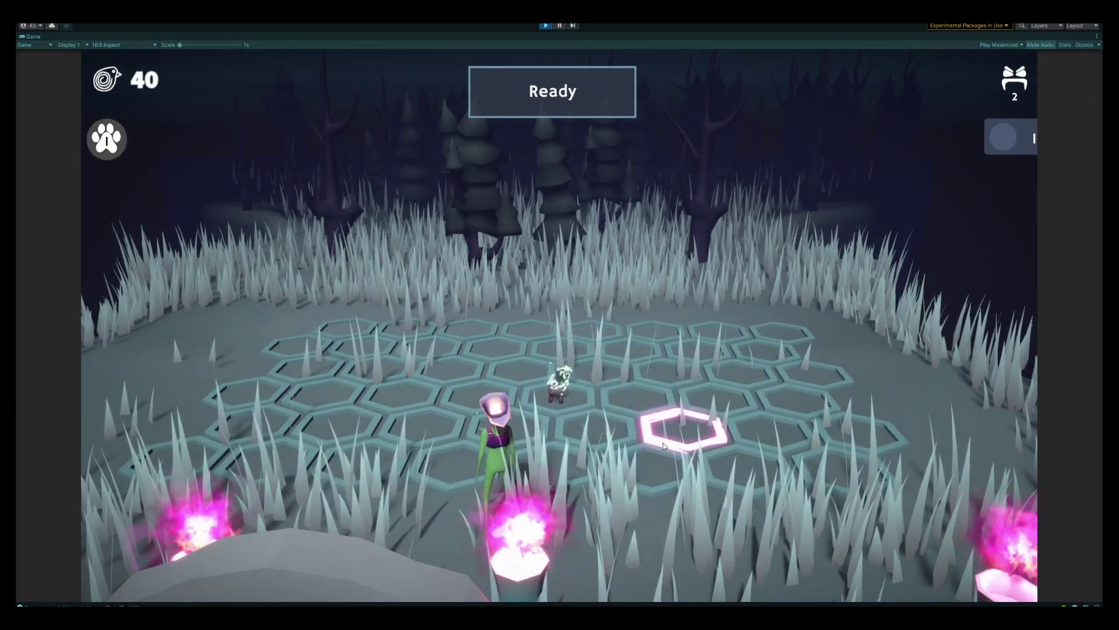
left_click(489, 525)
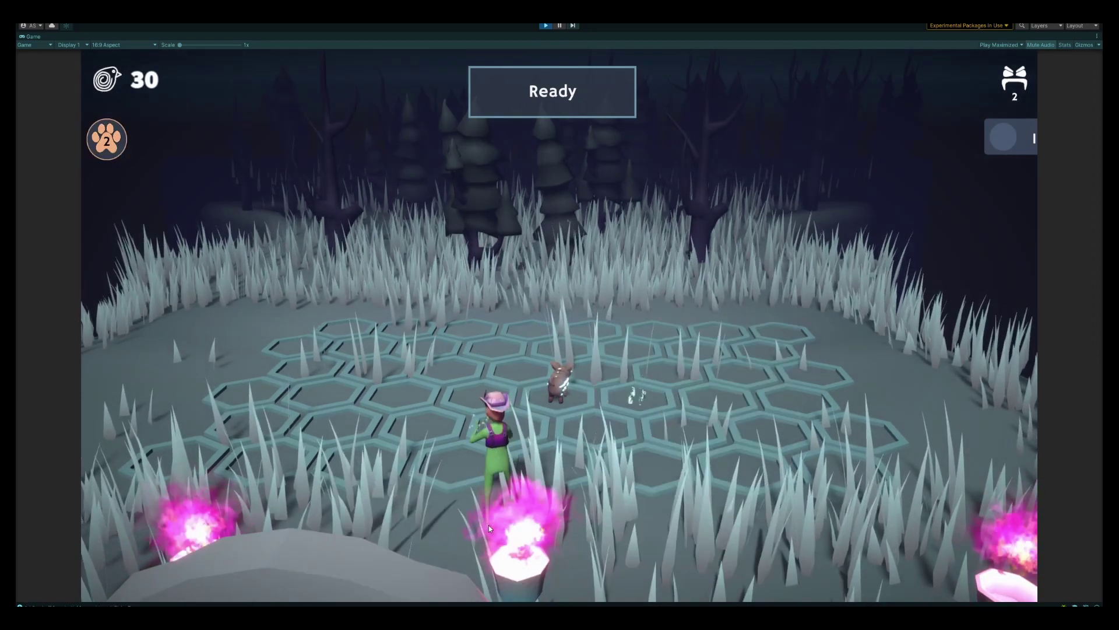
- Check both boars' details and summon a 20-point mammal onto an empty hex
mouse_move(100, 142)
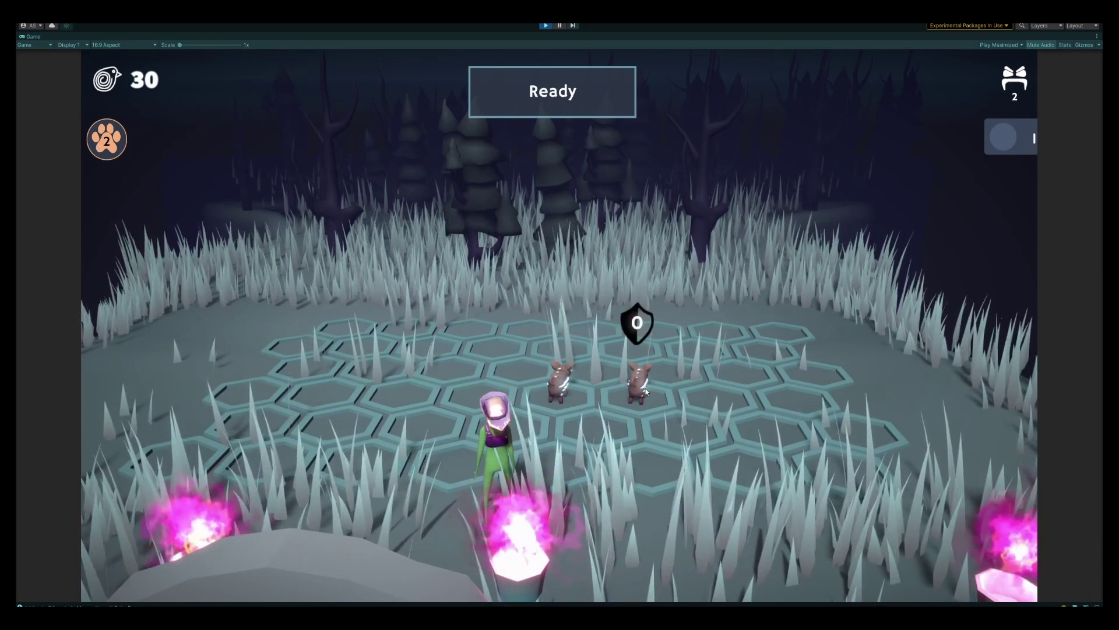
mouse_move(647, 392)
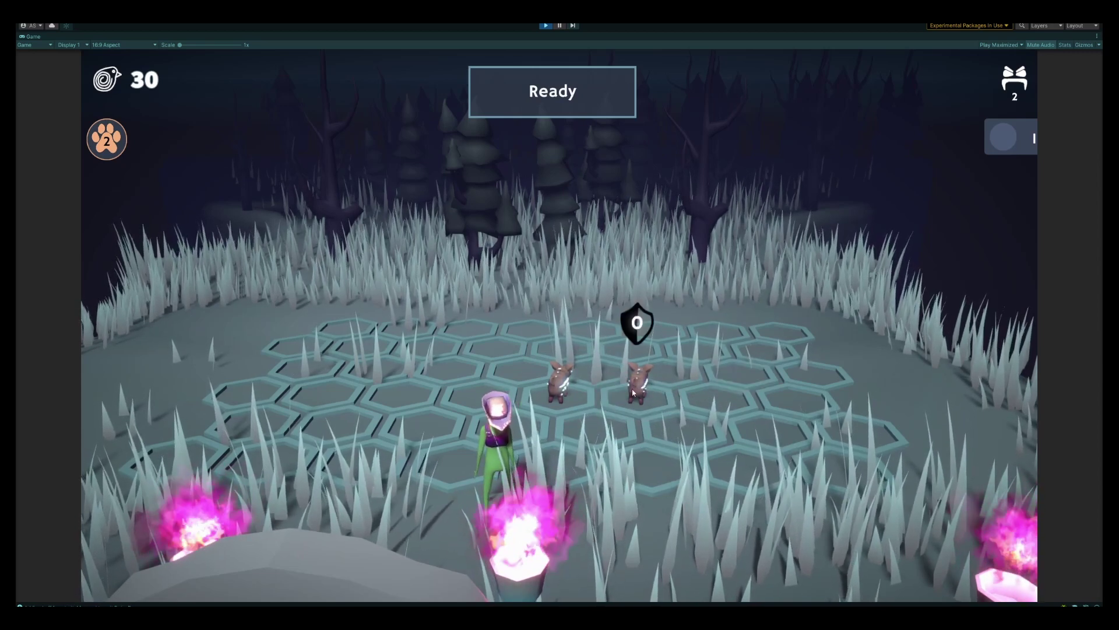
left_click(564, 392)
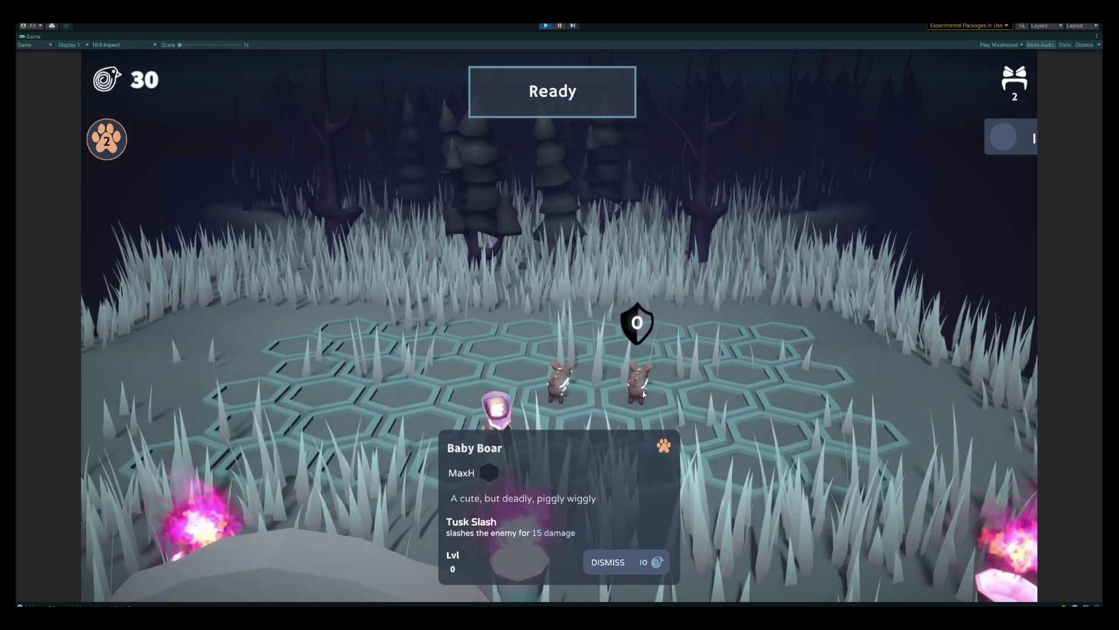
left_click(643, 394)
left_click(722, 396)
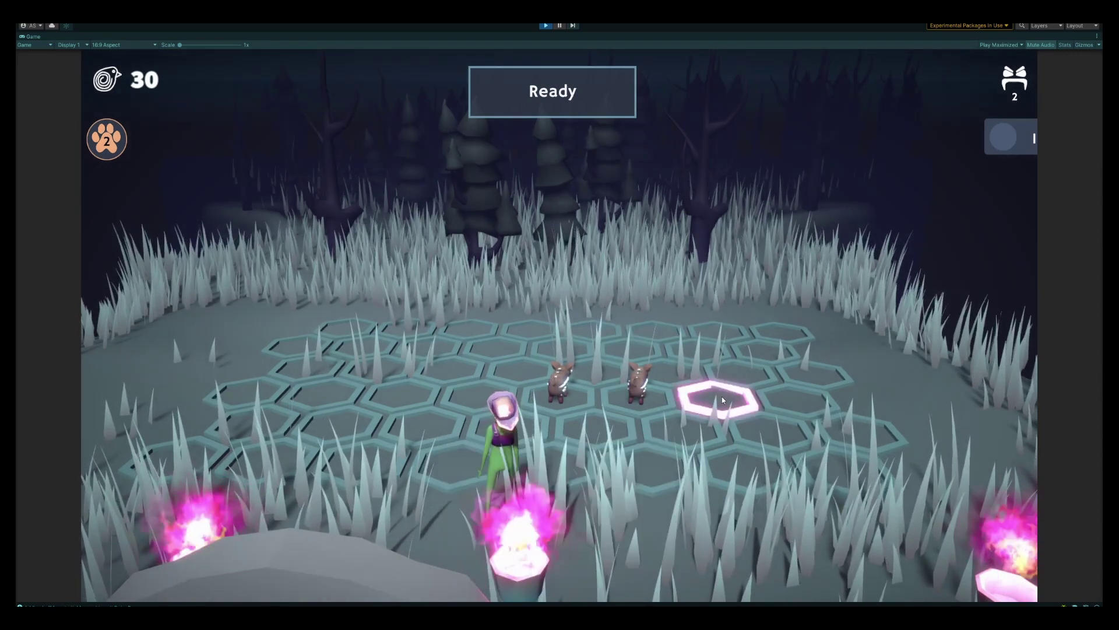
left_click(750, 512)
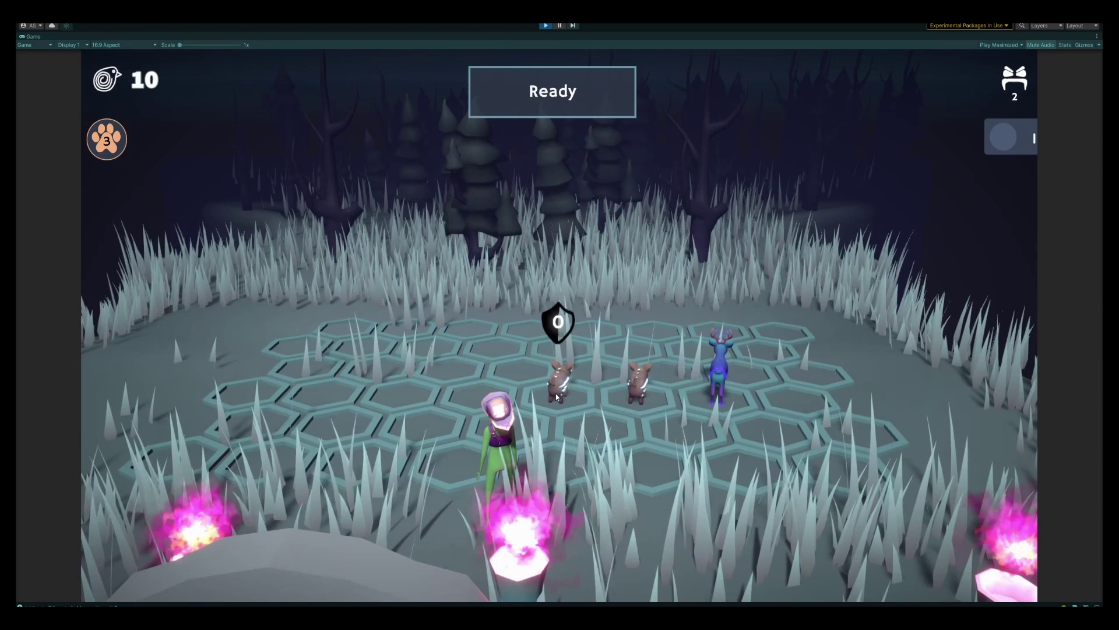
- Stop Play mode and compare the BirdTrait and MammalTrait assets, ending on MammalTrait
left_click(548, 26)
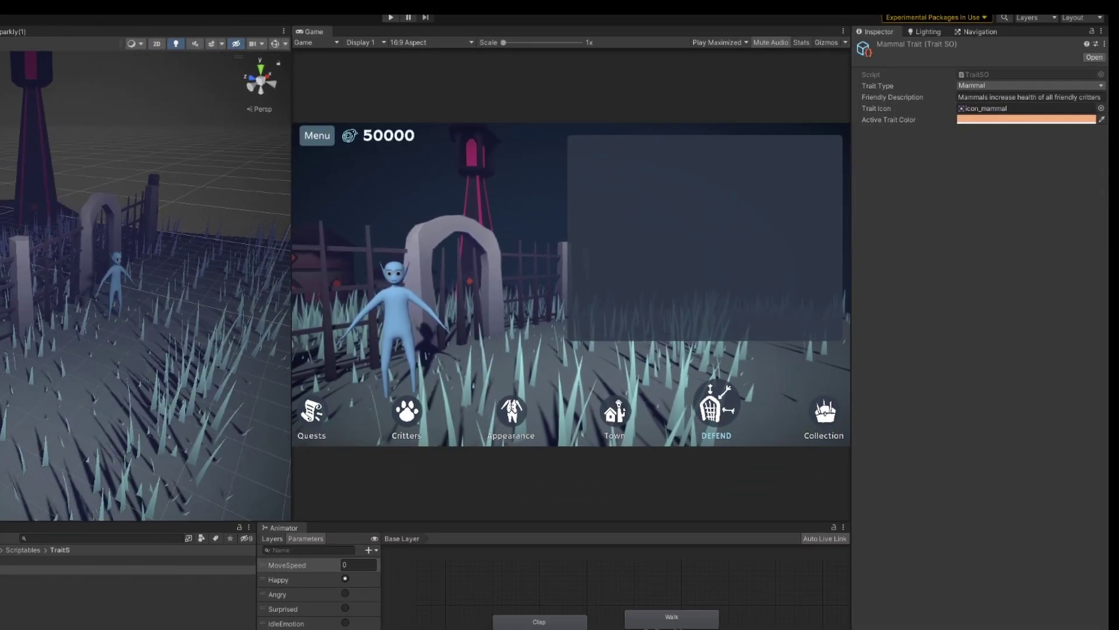
left_click(0, 629)
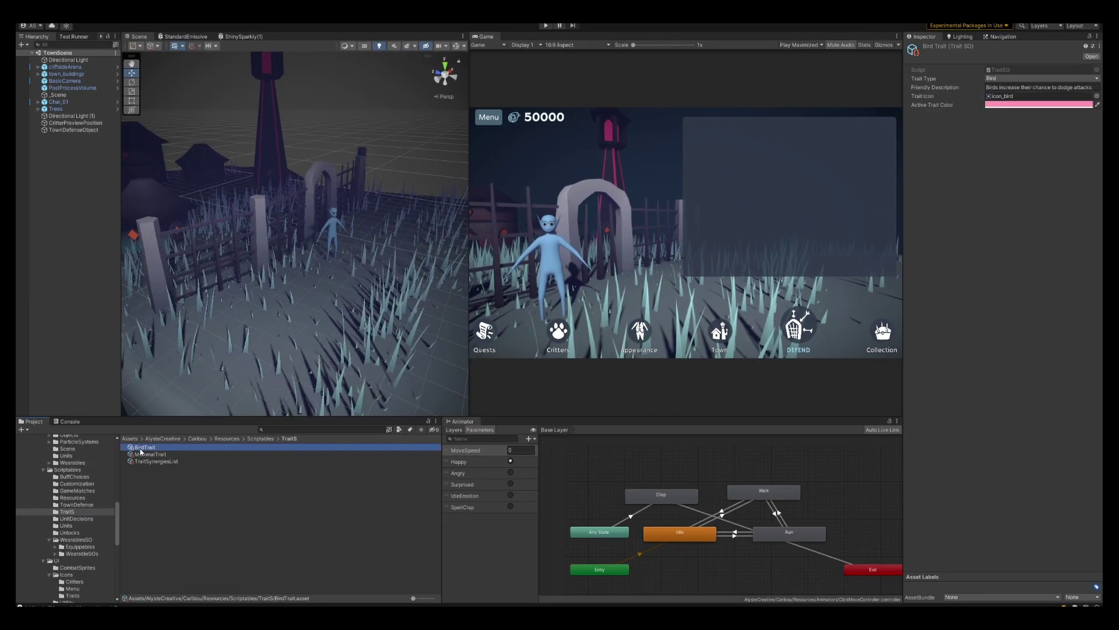
left_click(153, 454)
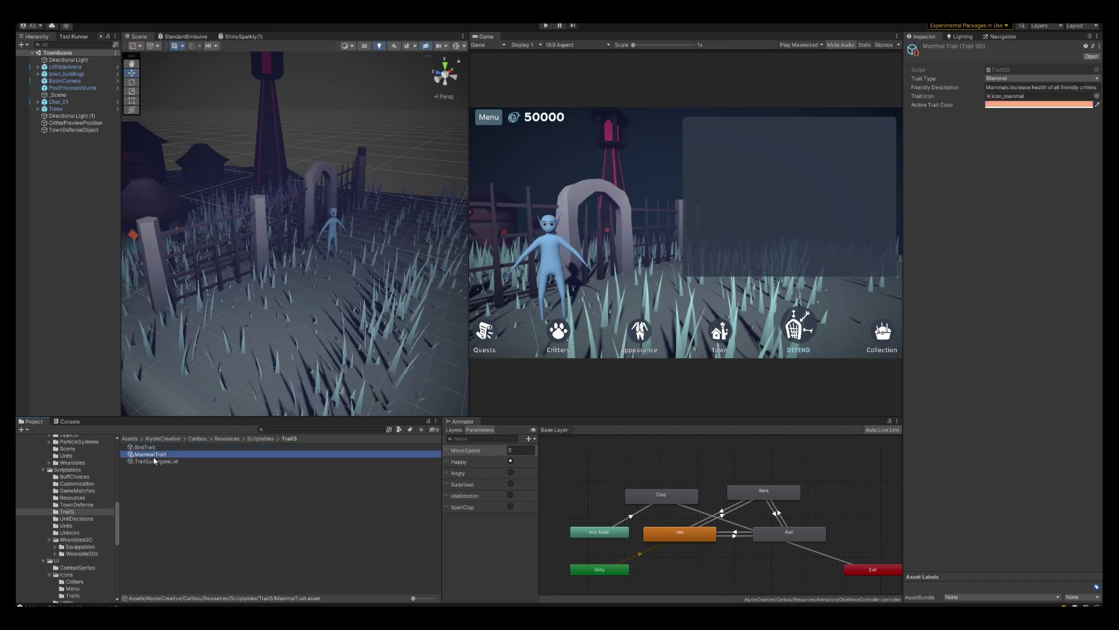
left_click(150, 447)
left_click(151, 455)
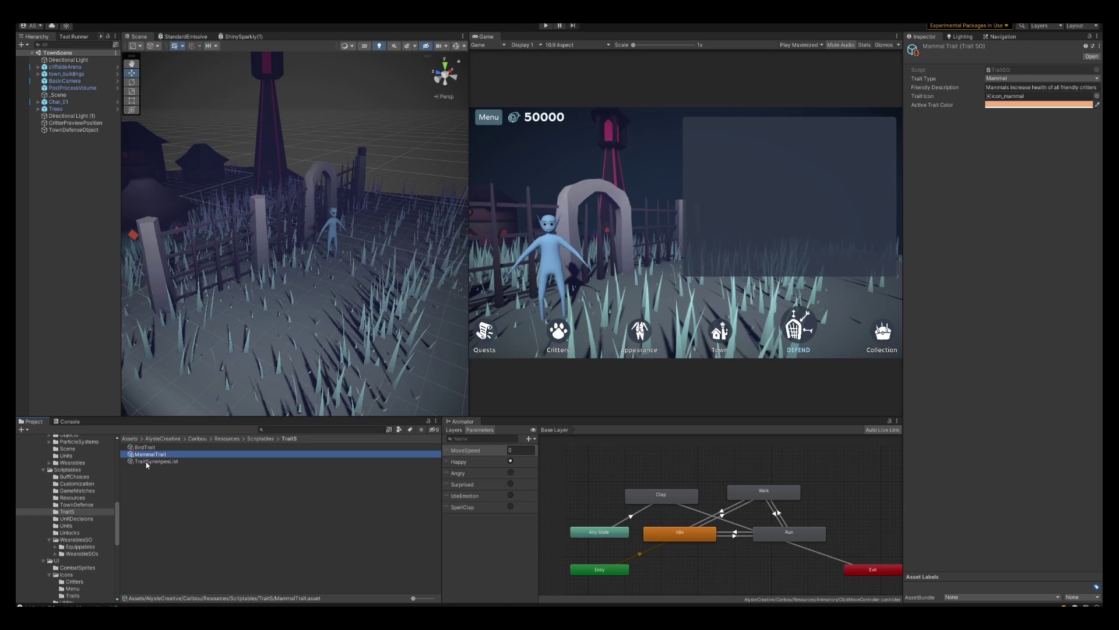
- Review TraitSynergiesList's Mammal entries: 2 mammals grant 10% max health, 4 grant 25%
left_click(166, 462)
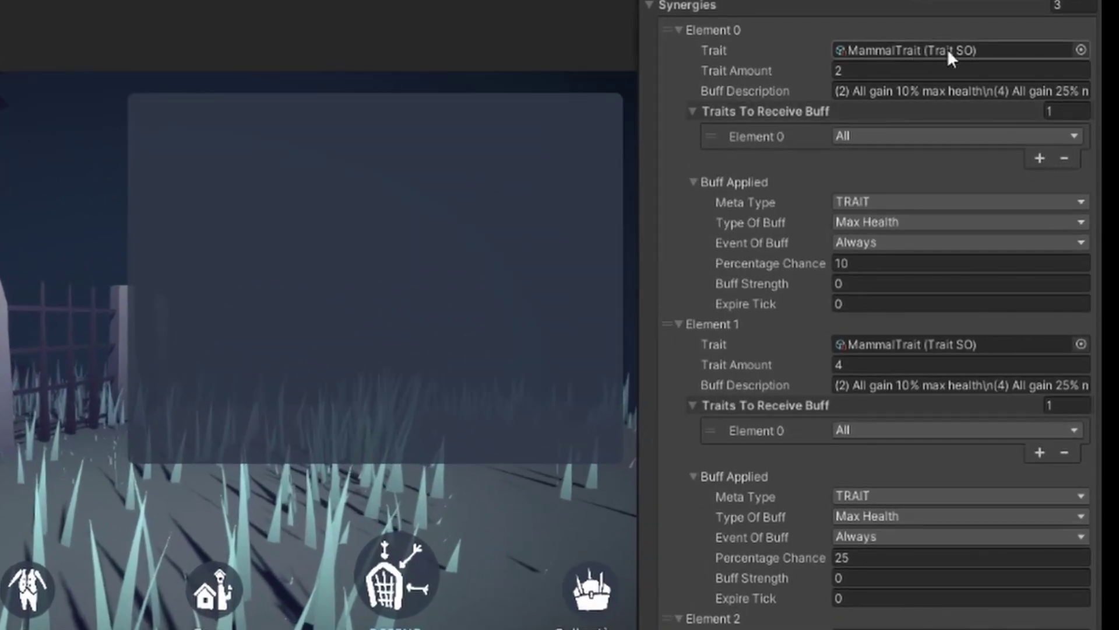
left_click(923, 70)
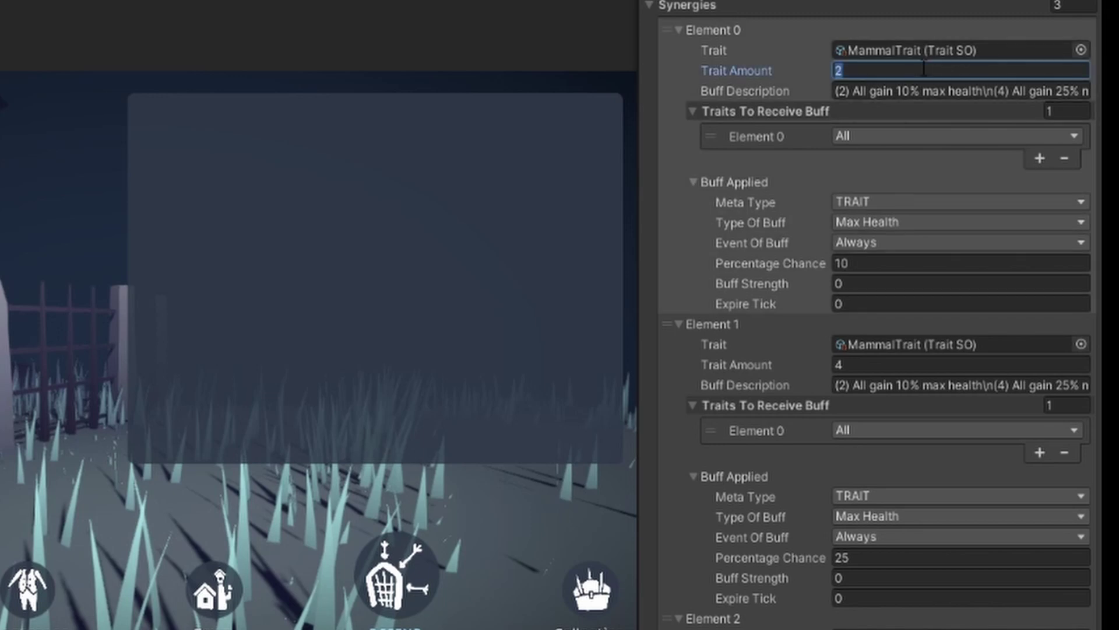
left_click(924, 70)
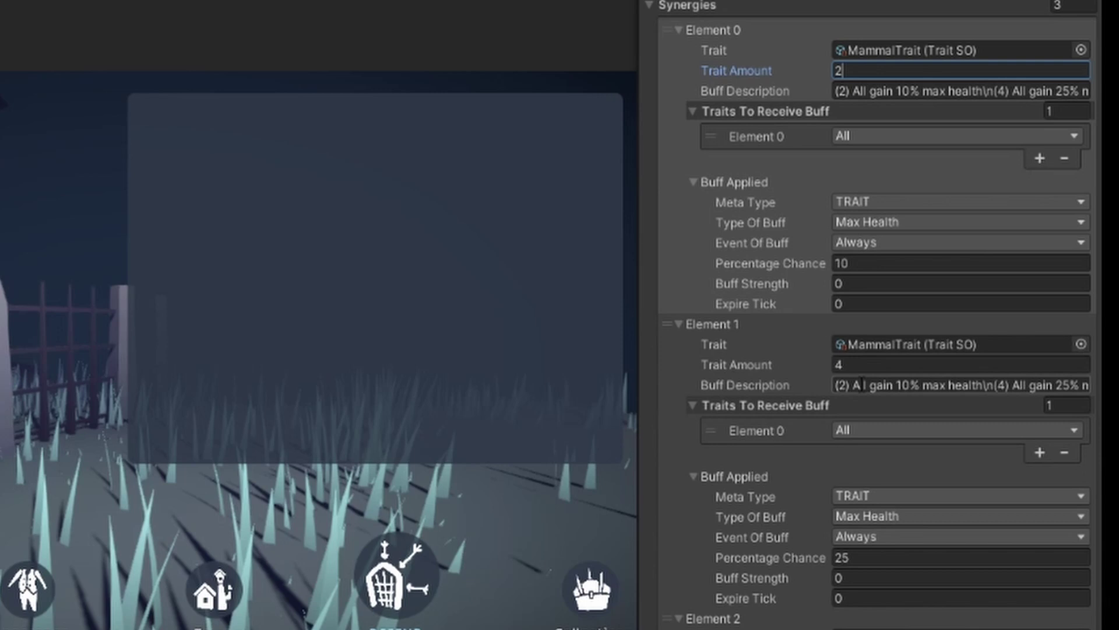
left_click(910, 202)
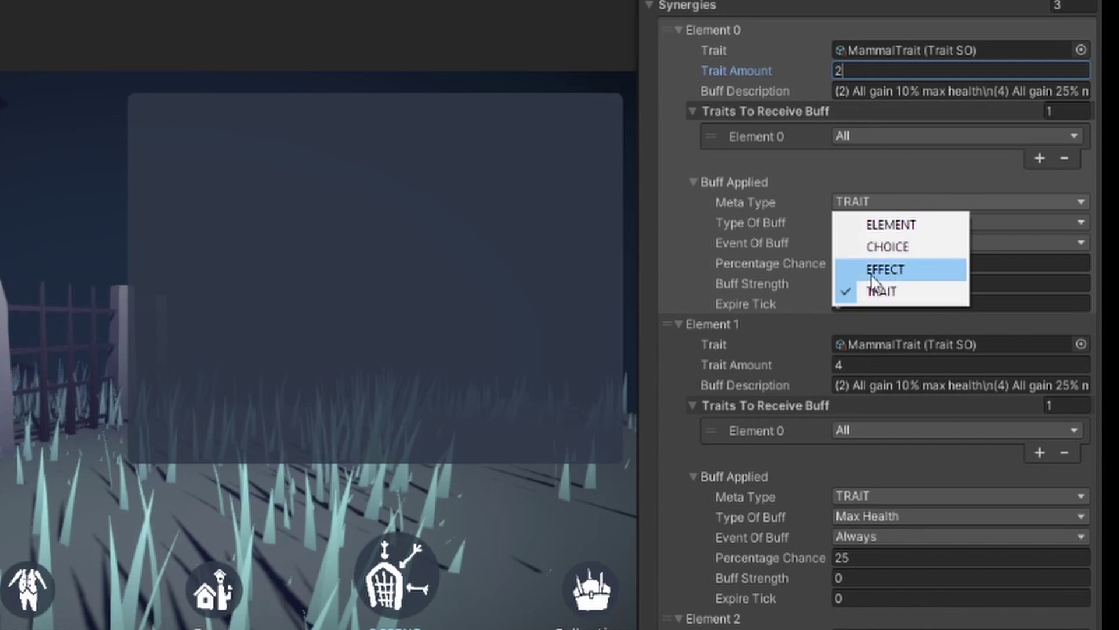
left_click(990, 178)
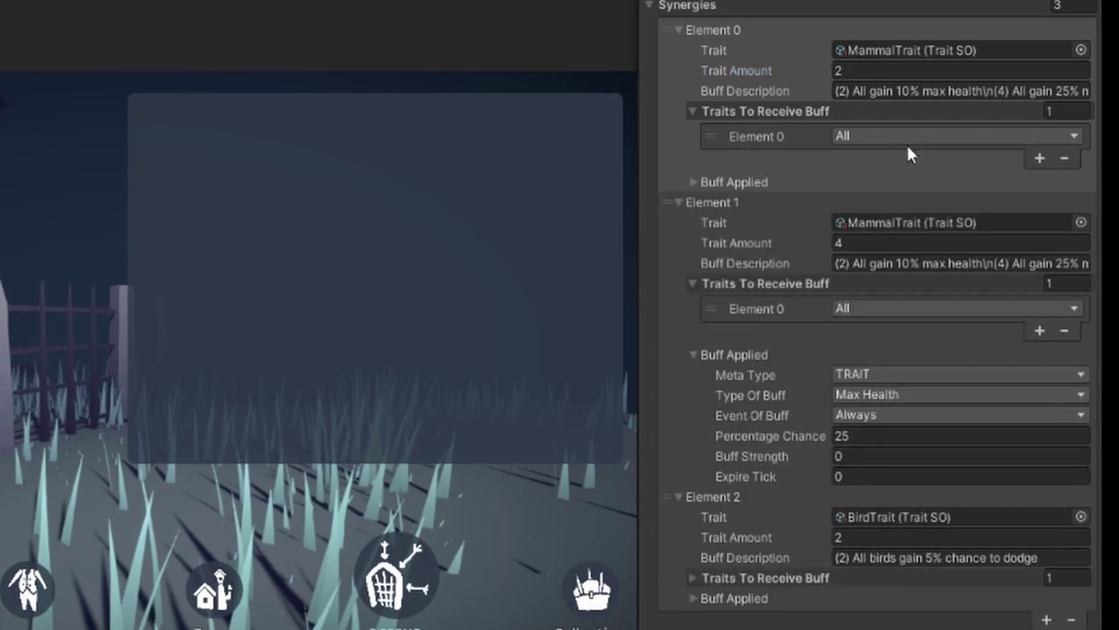
left_click(828, 182)
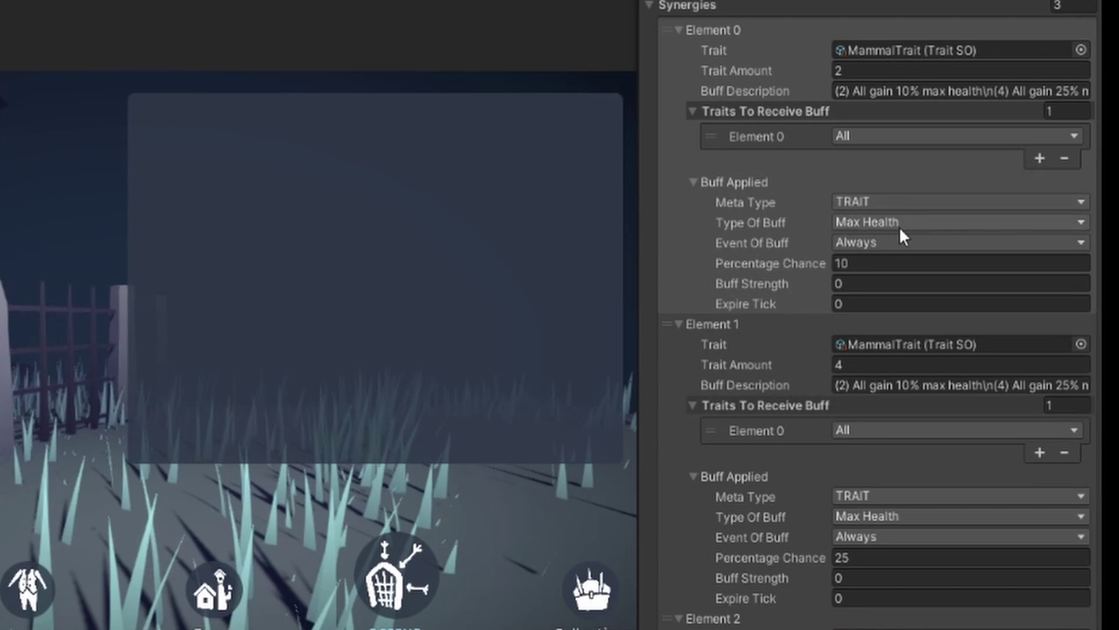
left_click(874, 226)
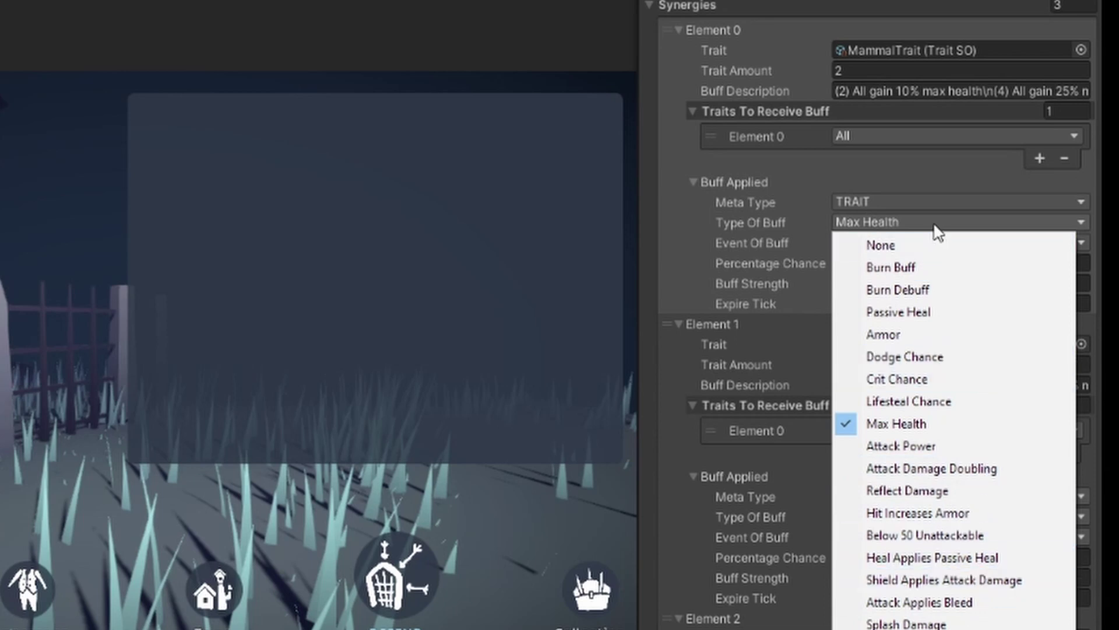
left_click(922, 166)
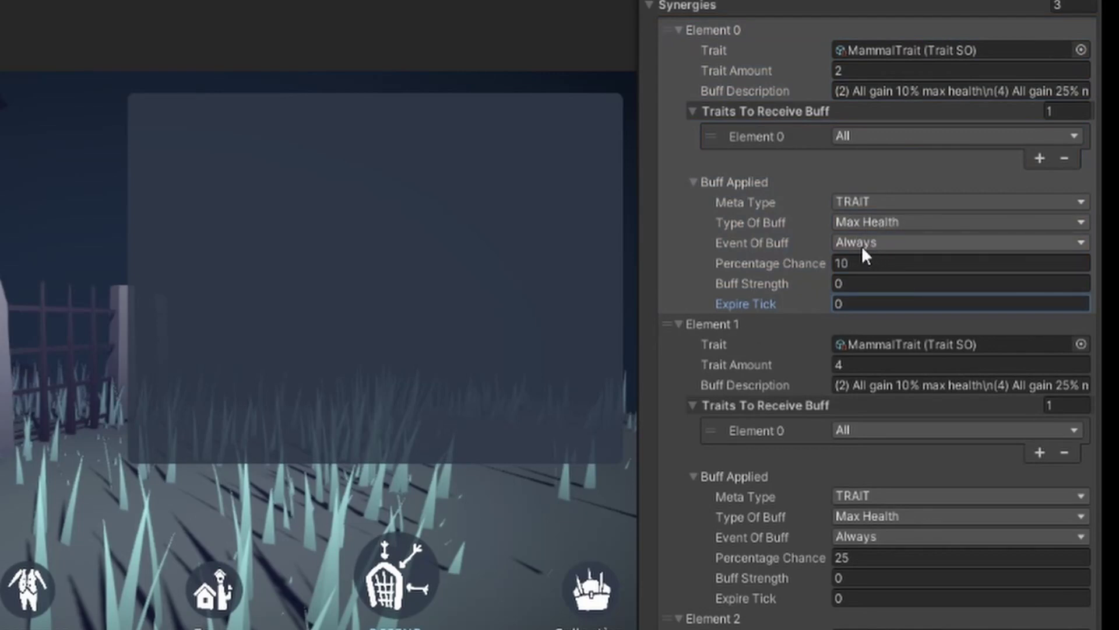
left_click(913, 245)
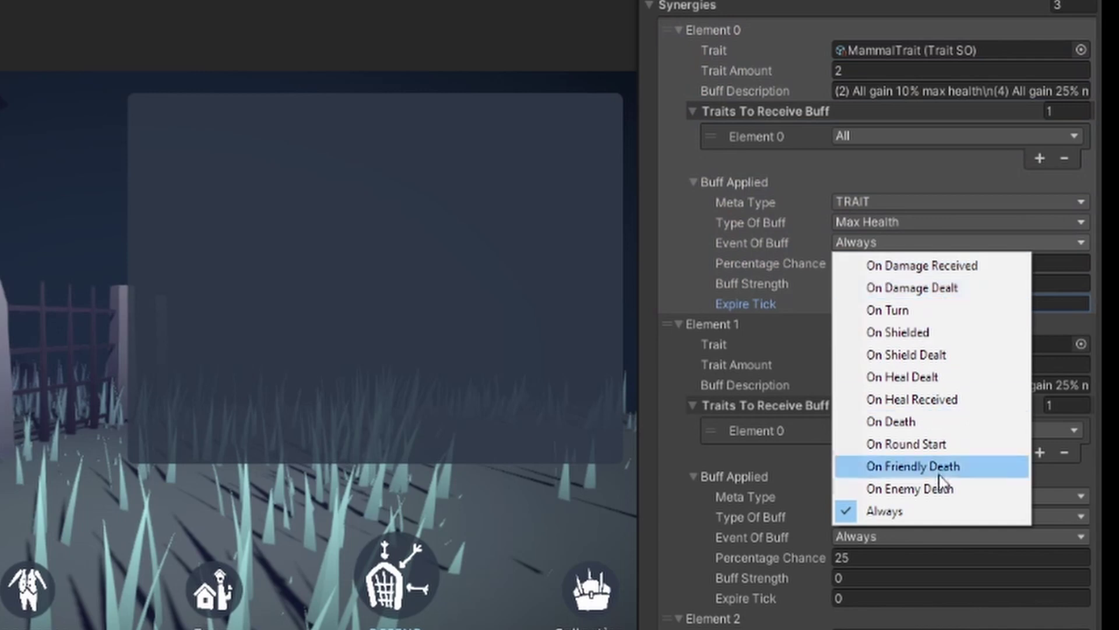
left_click(662, 253)
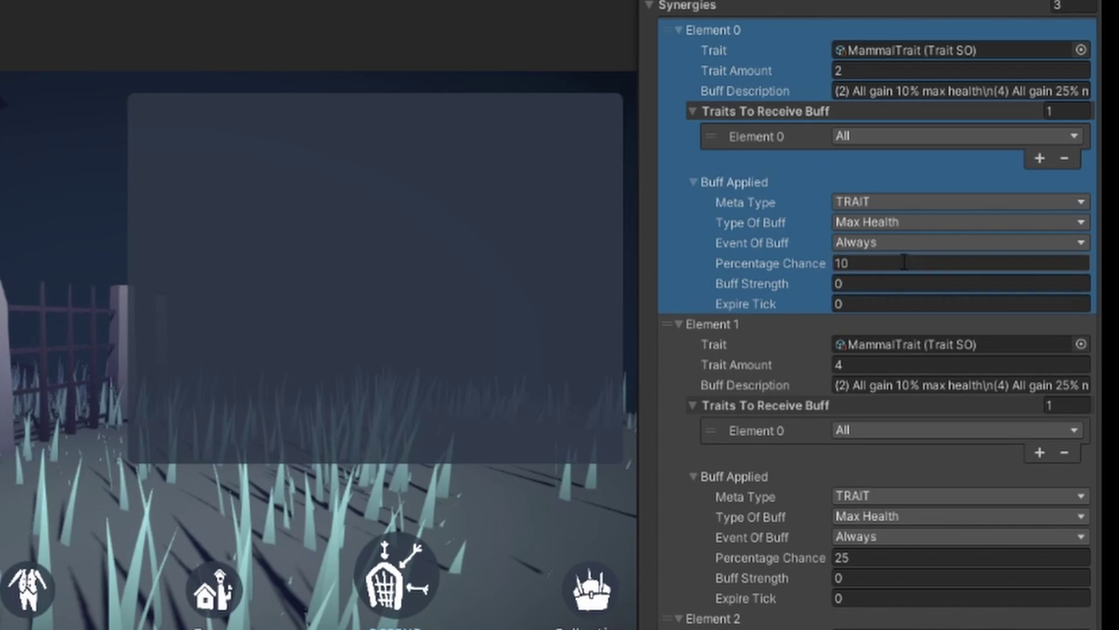
- Expand Element 2 to show 2 birds give Birds a 5% dodge chance on damage received
left_click(867, 284)
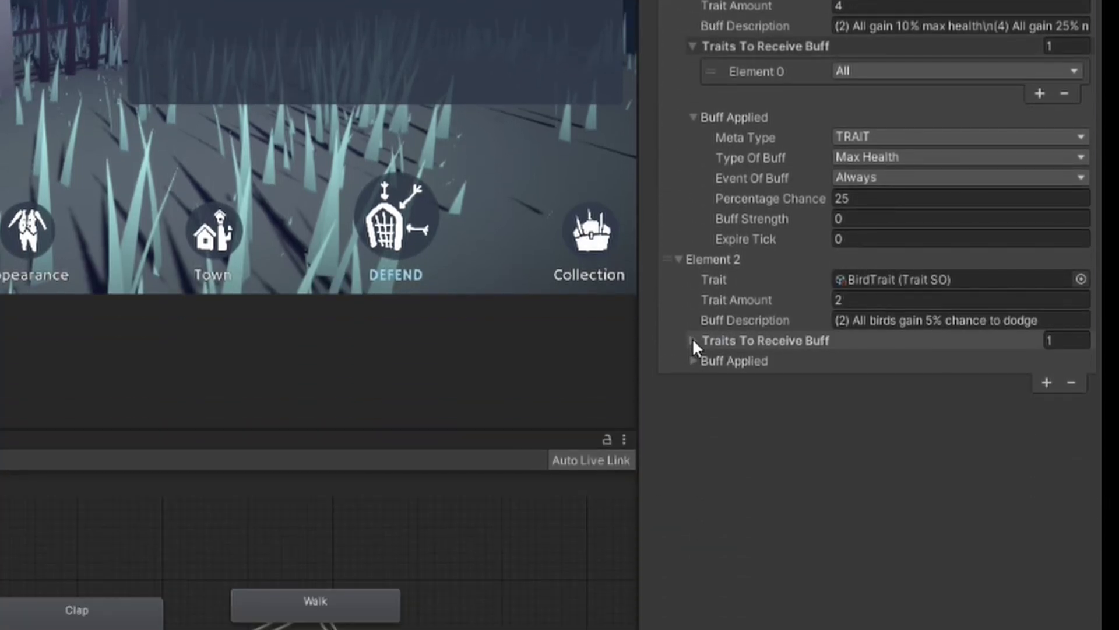
left_click(692, 338)
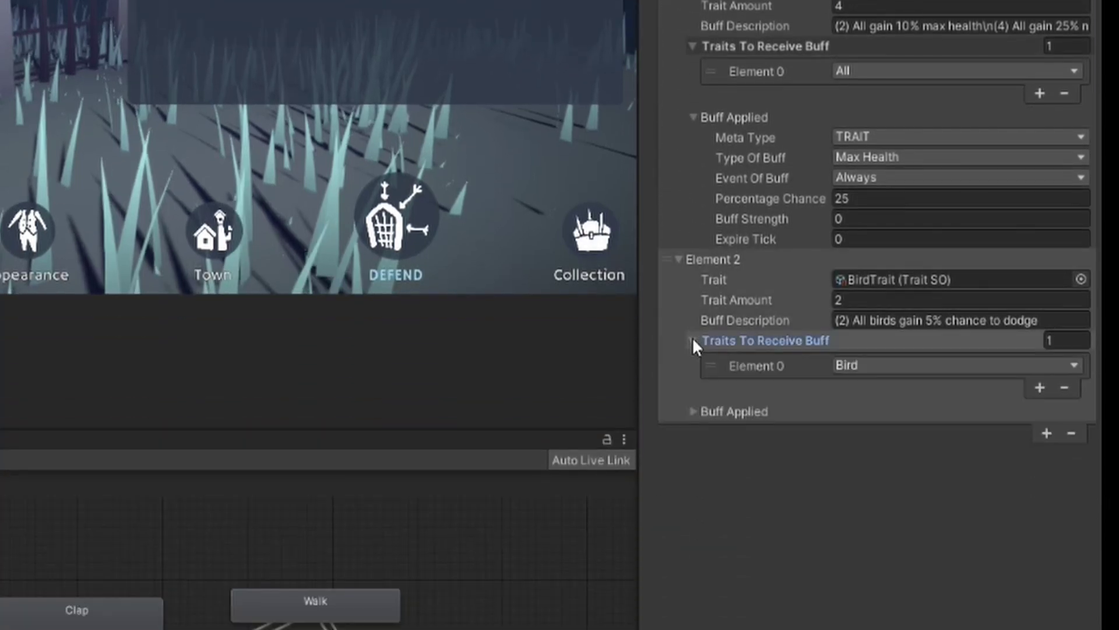
left_click(693, 411)
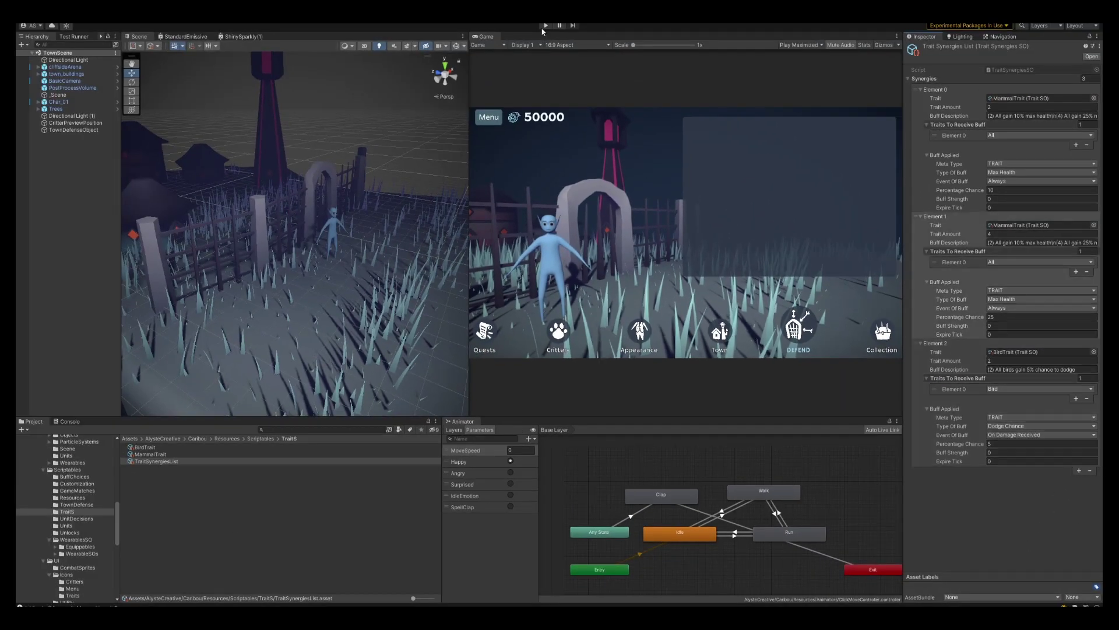
left_click(546, 26)
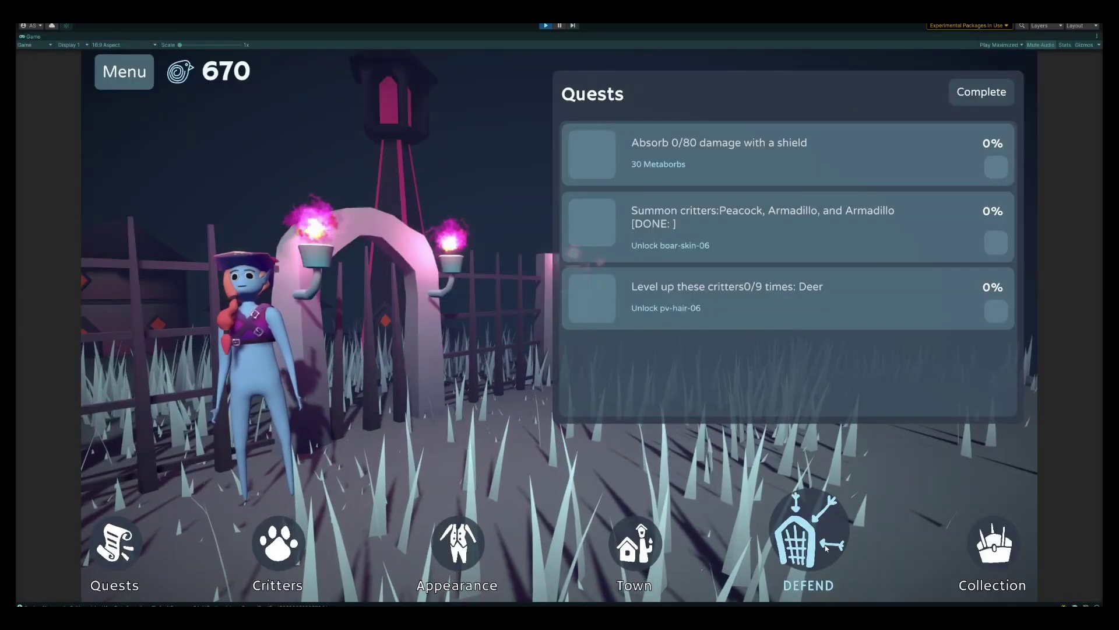
left_click(808, 536)
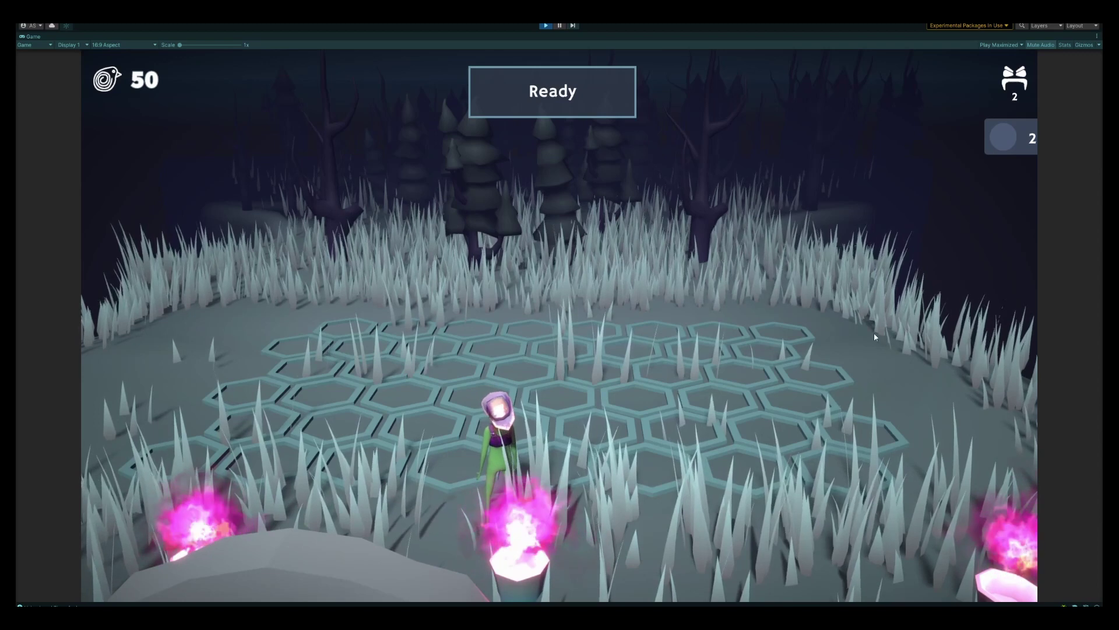
left_click(565, 398)
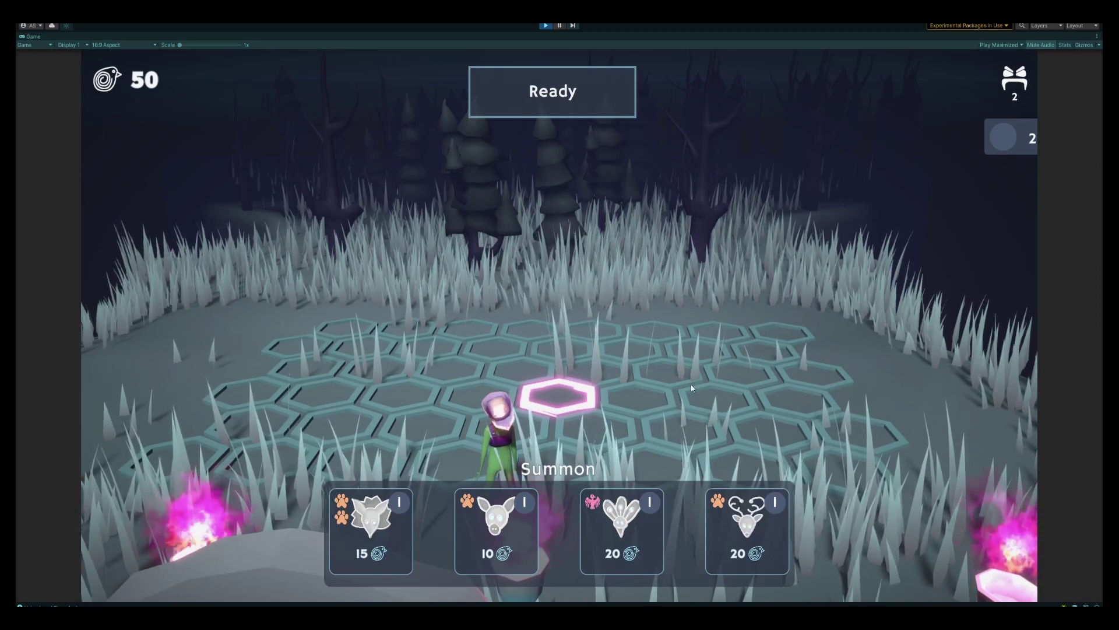
mouse_move(487, 518)
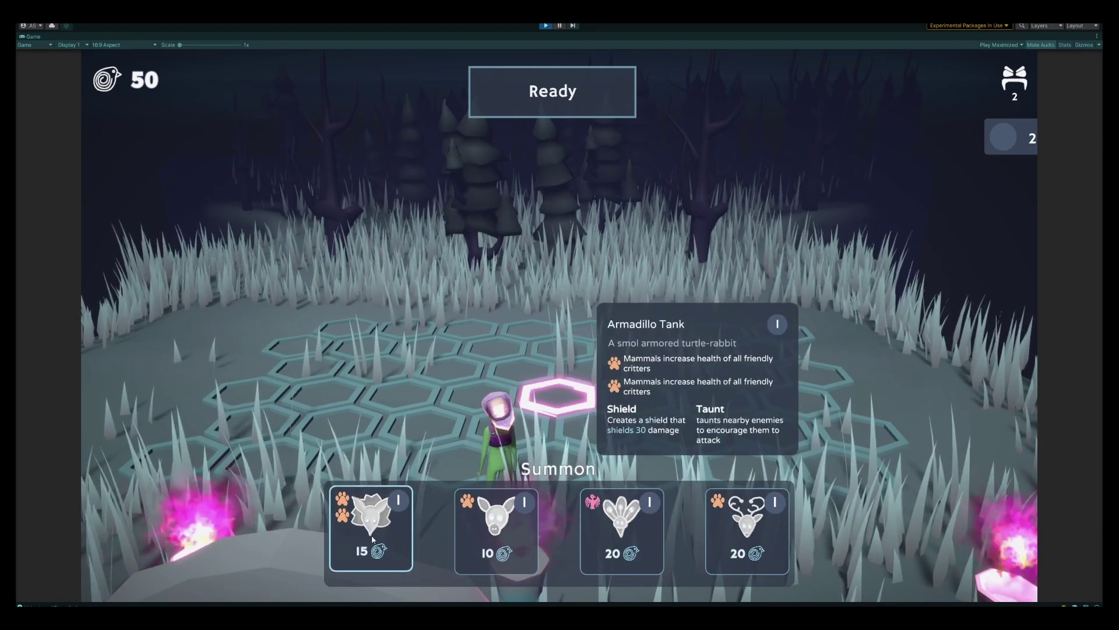
mouse_move(376, 509)
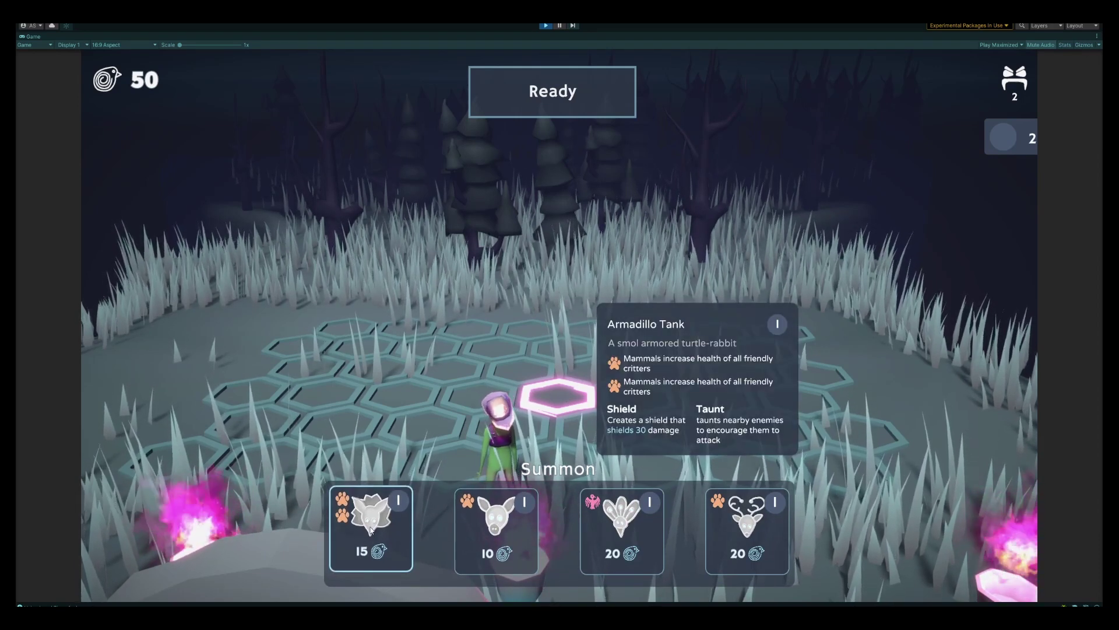
mouse_move(501, 538)
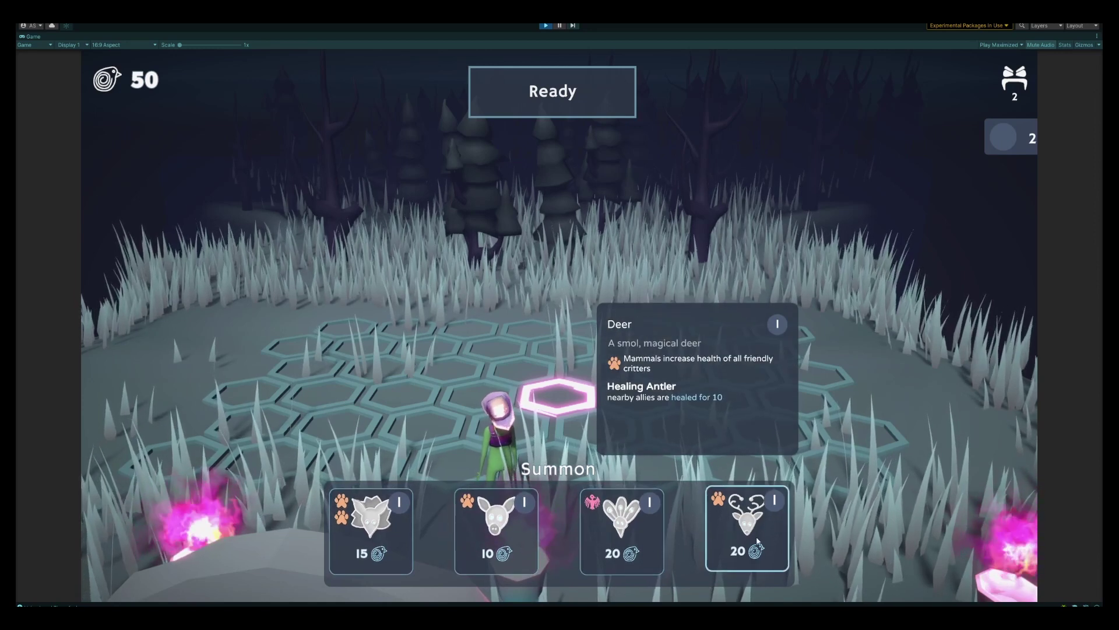
mouse_move(784, 541)
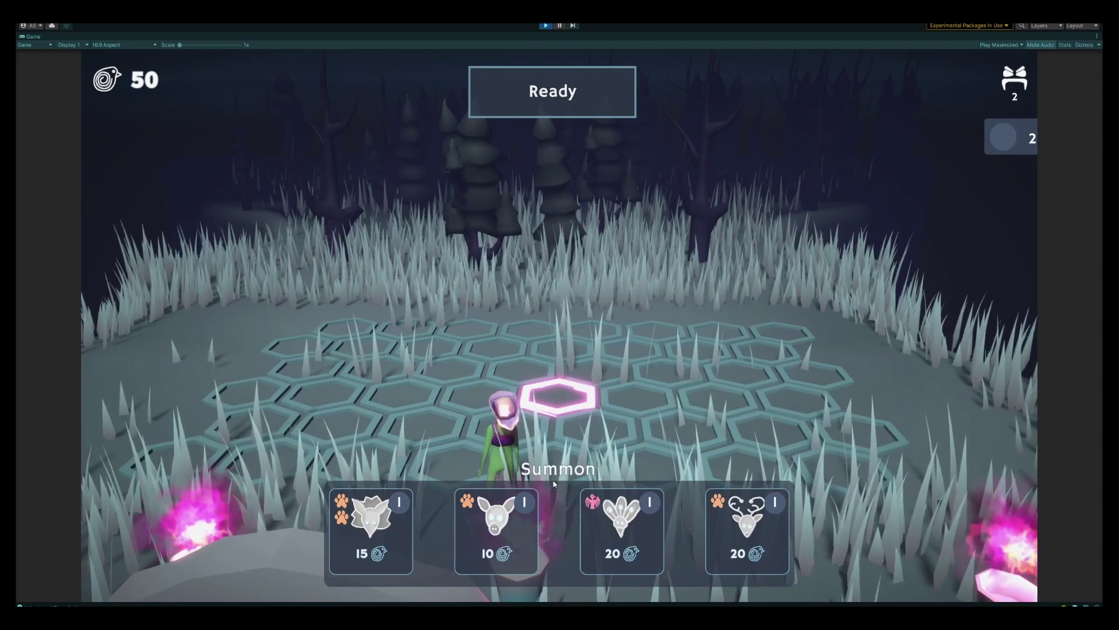
mouse_move(393, 564)
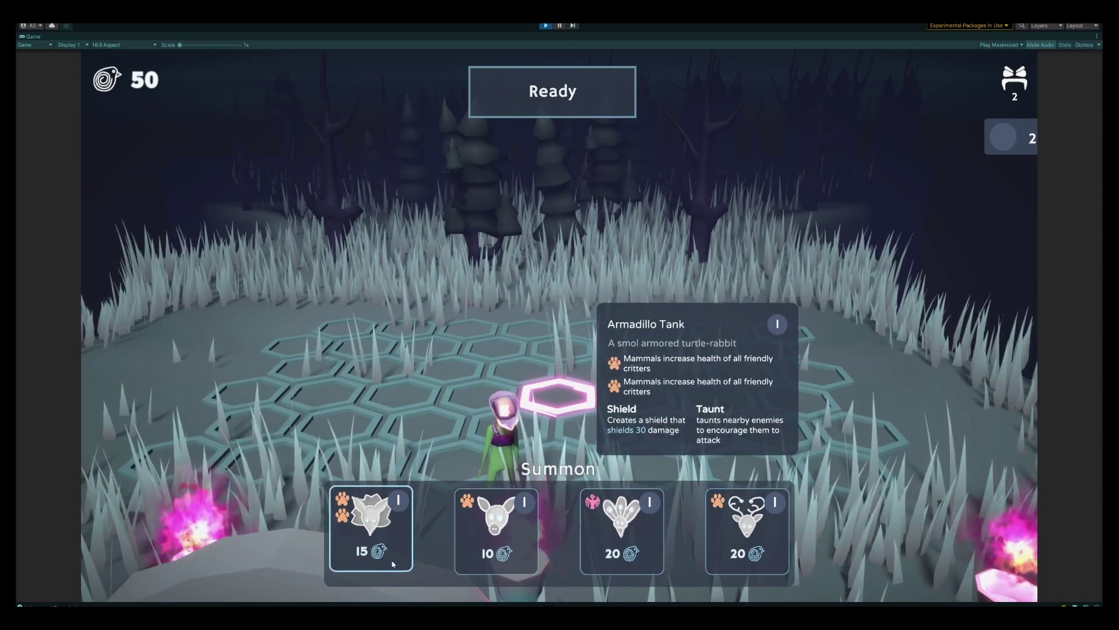
mouse_move(727, 550)
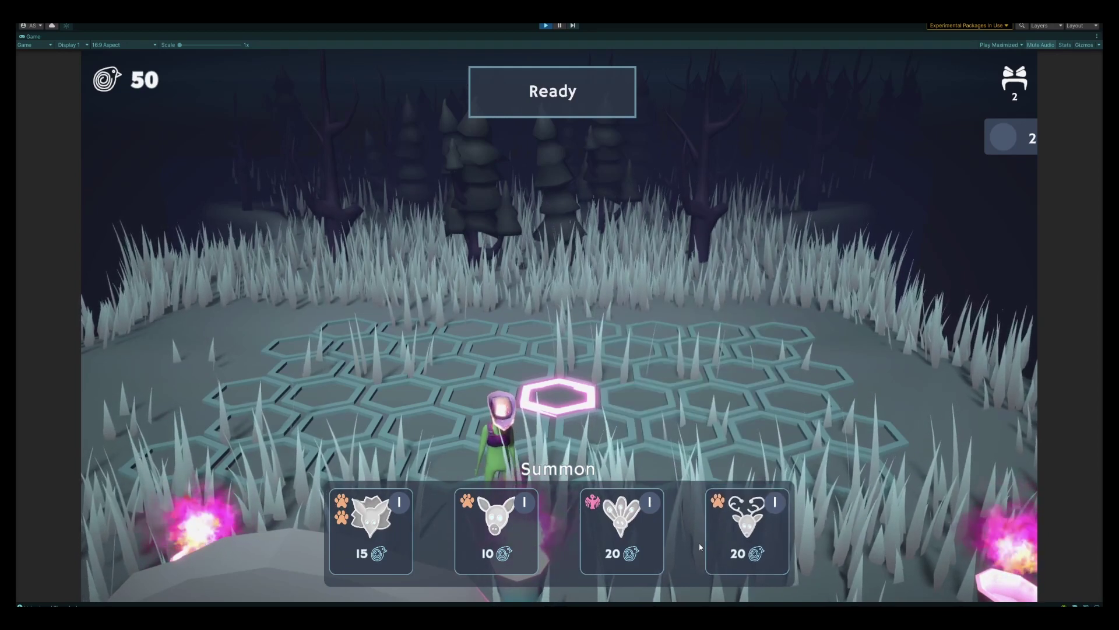
mouse_move(374, 546)
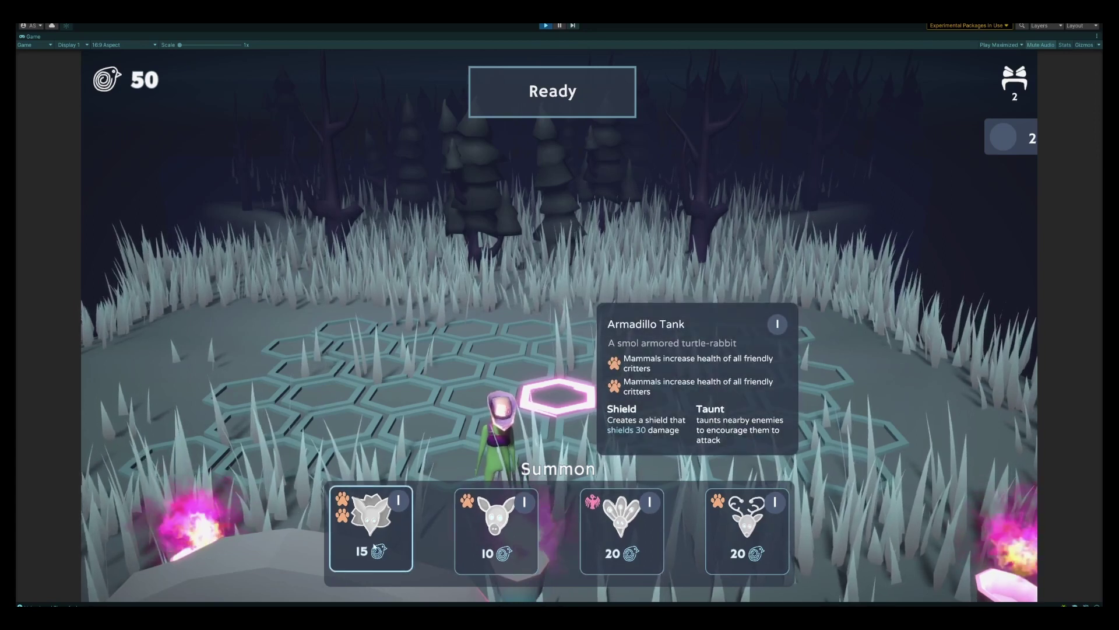
mouse_move(786, 516)
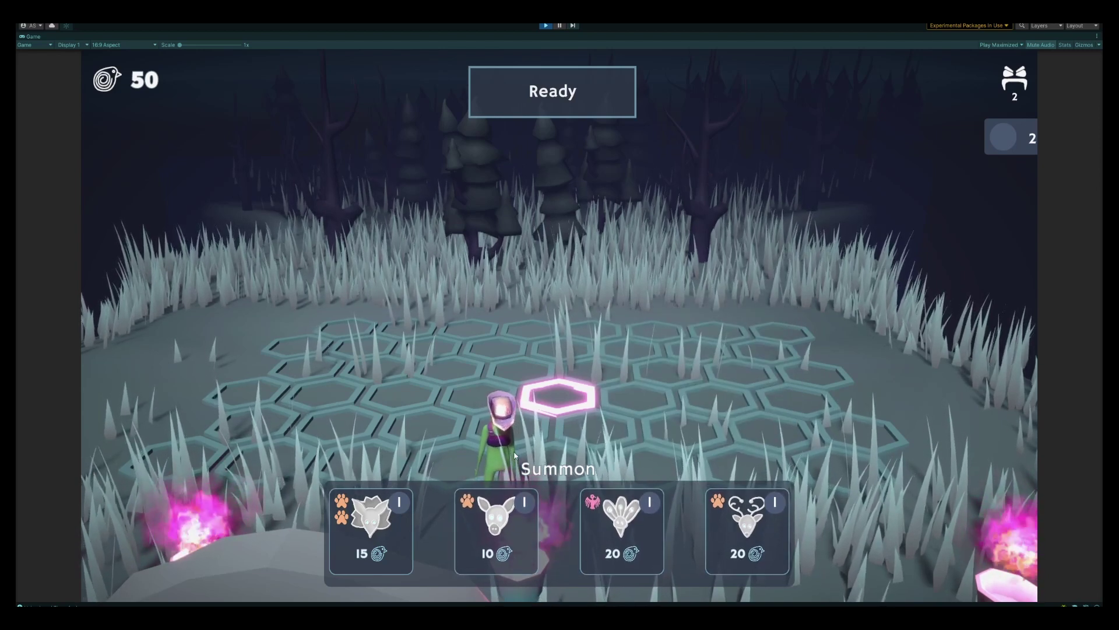
mouse_move(345, 518)
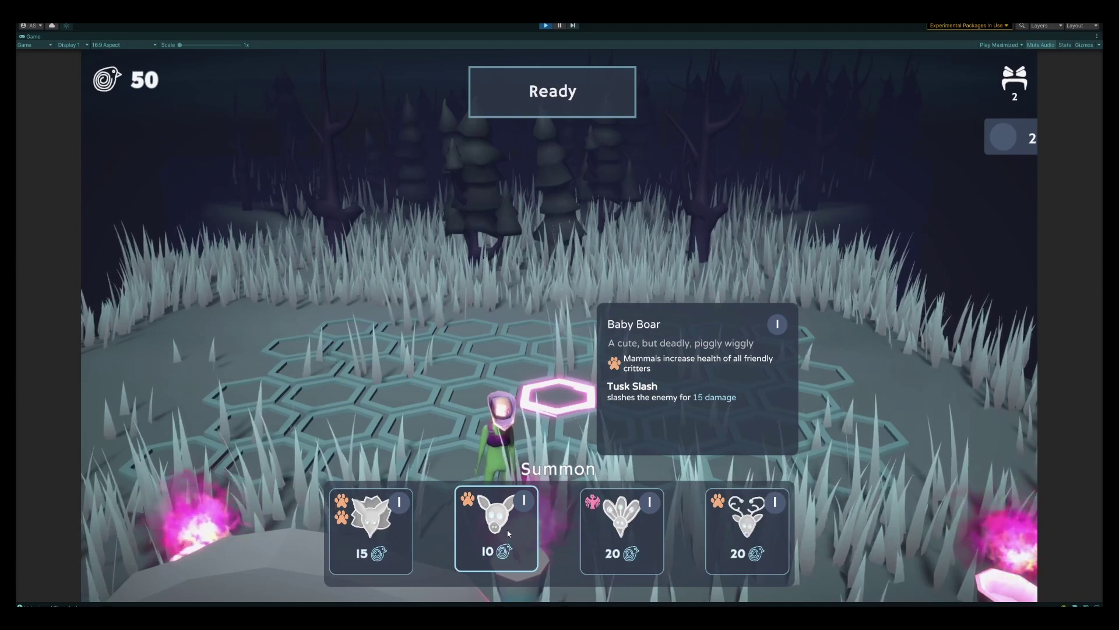
mouse_move(632, 534)
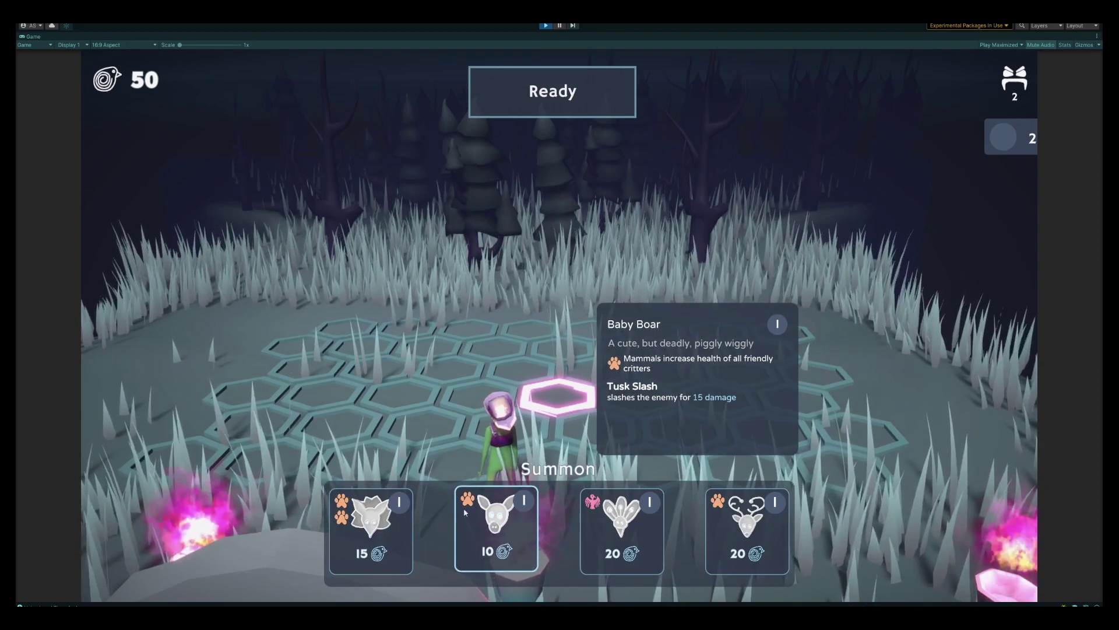
- Summon the Baby Boar and the Peacock onto board hexes
left_click(504, 521)
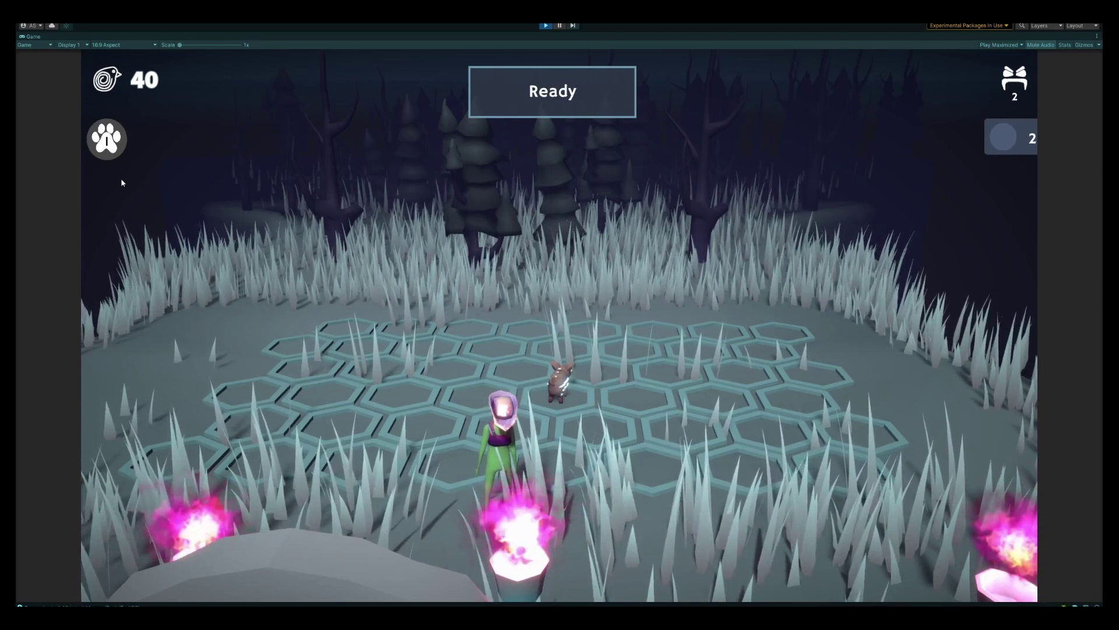
mouse_move(106, 143)
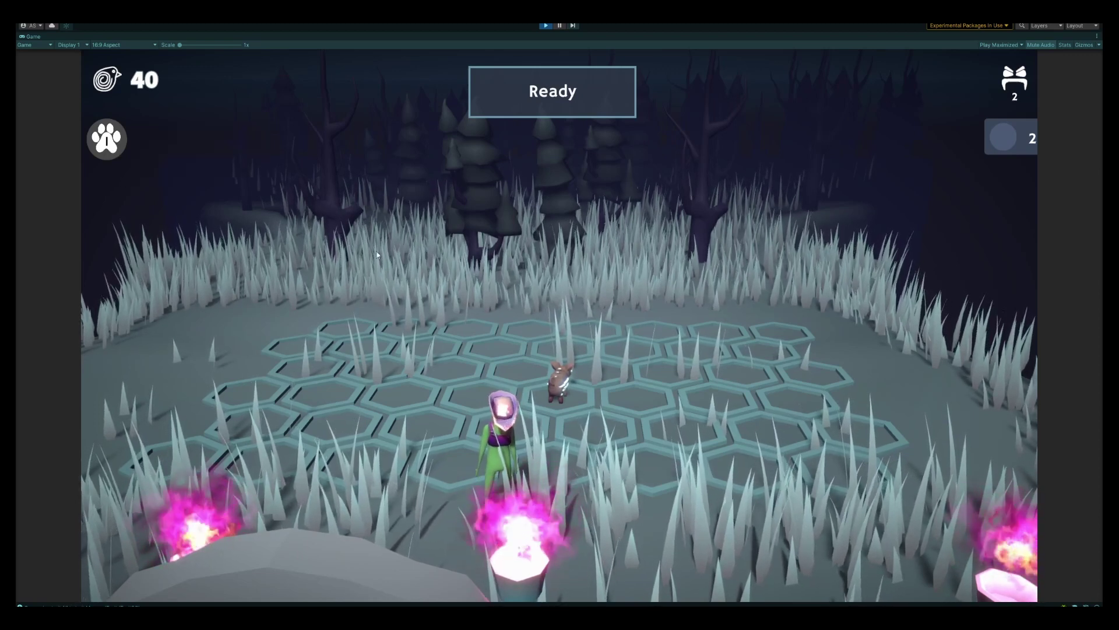
left_click(635, 396)
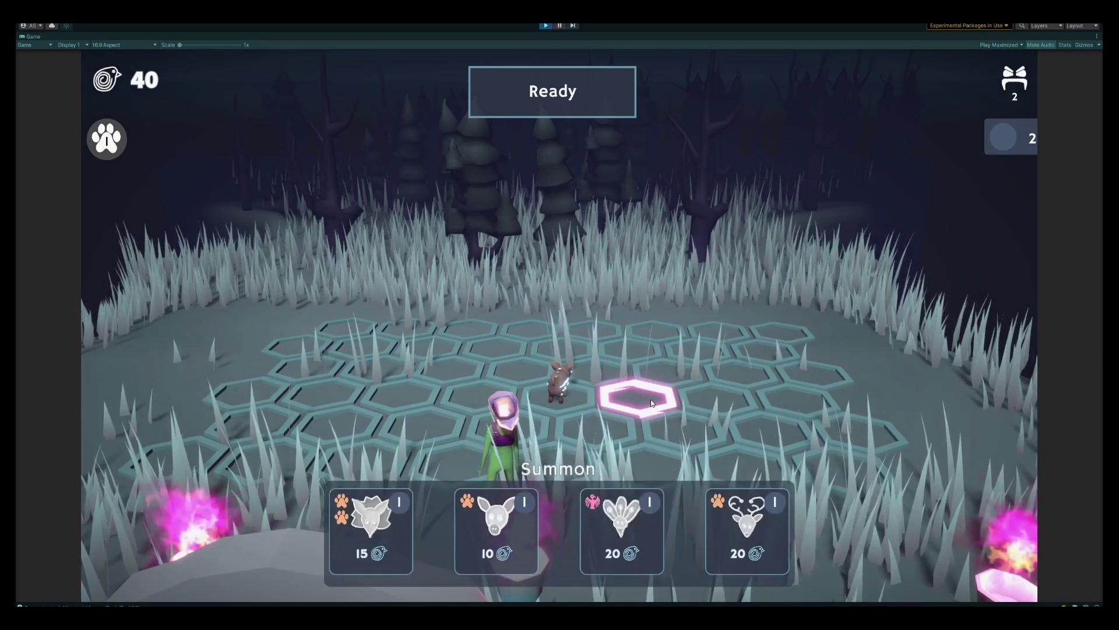
left_click(628, 527)
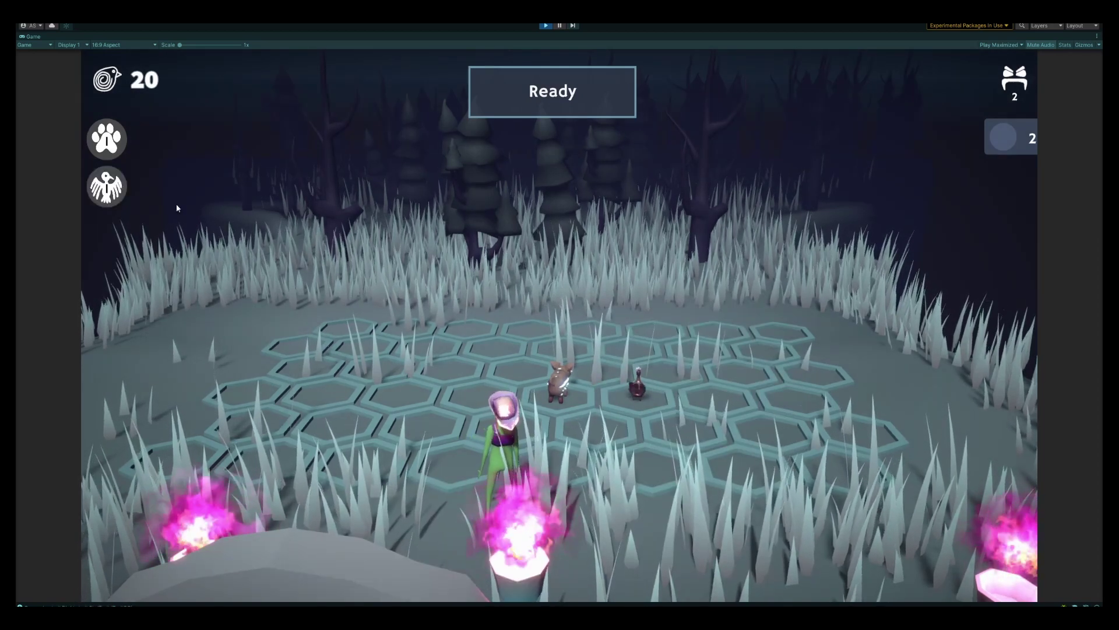
- Summon the Deer onto a third hex and check the Mammal and Bird synergy counters
mouse_move(114, 196)
left_click(717, 395)
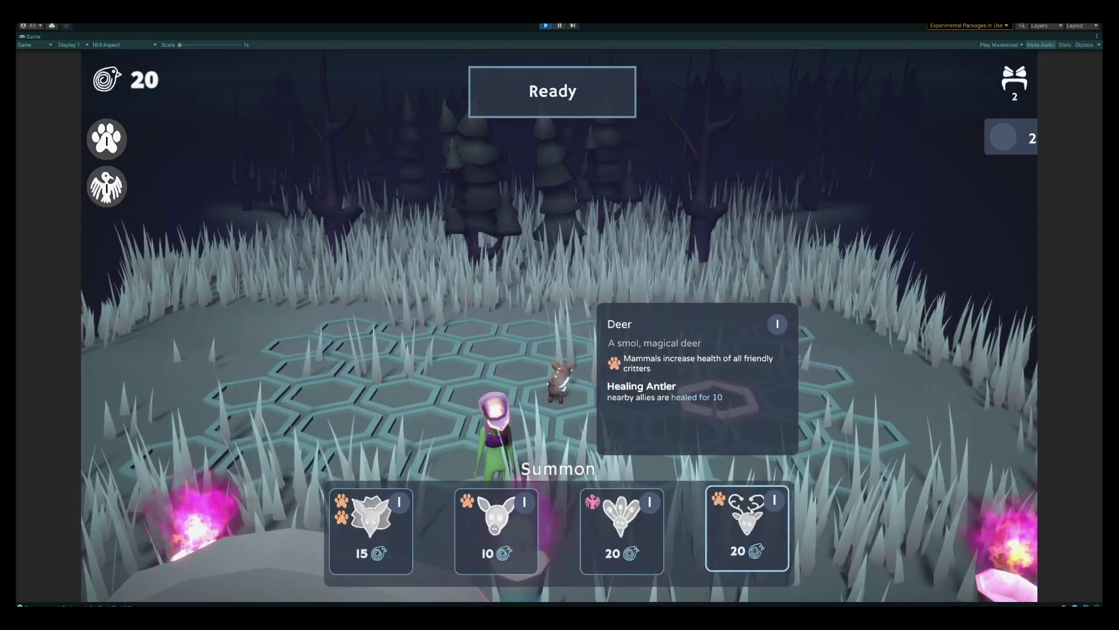
left_click(627, 527)
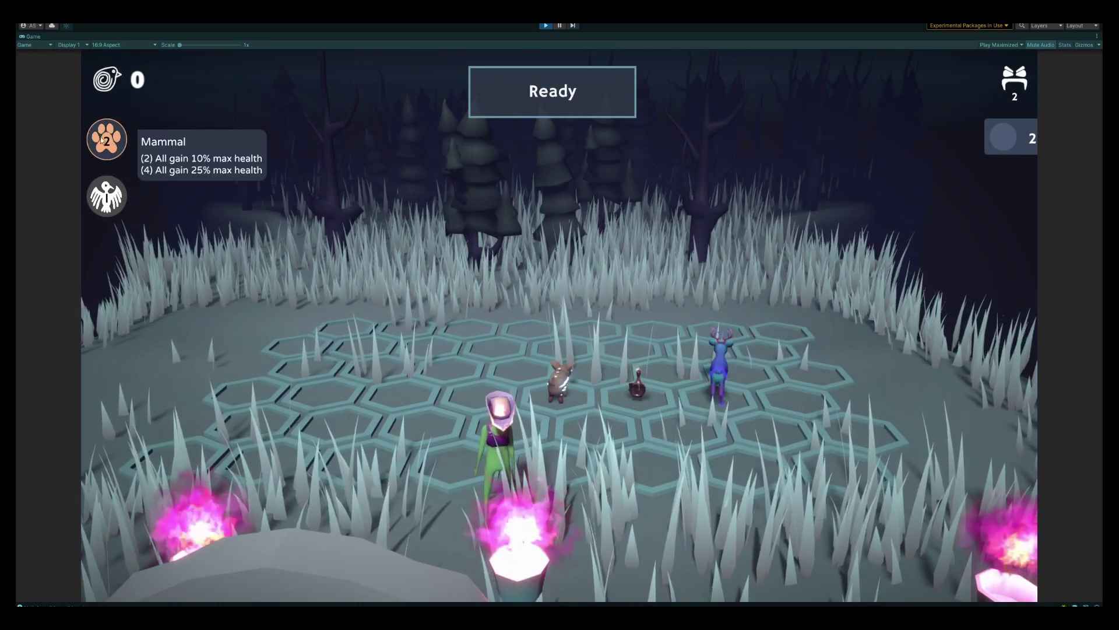
mouse_move(123, 178)
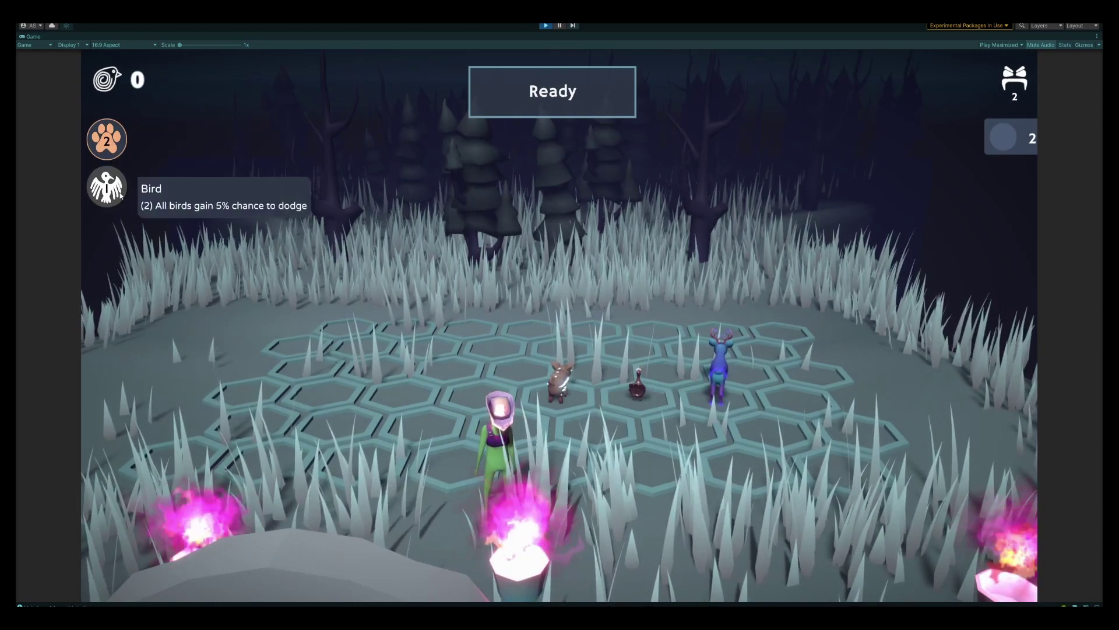
mouse_move(115, 153)
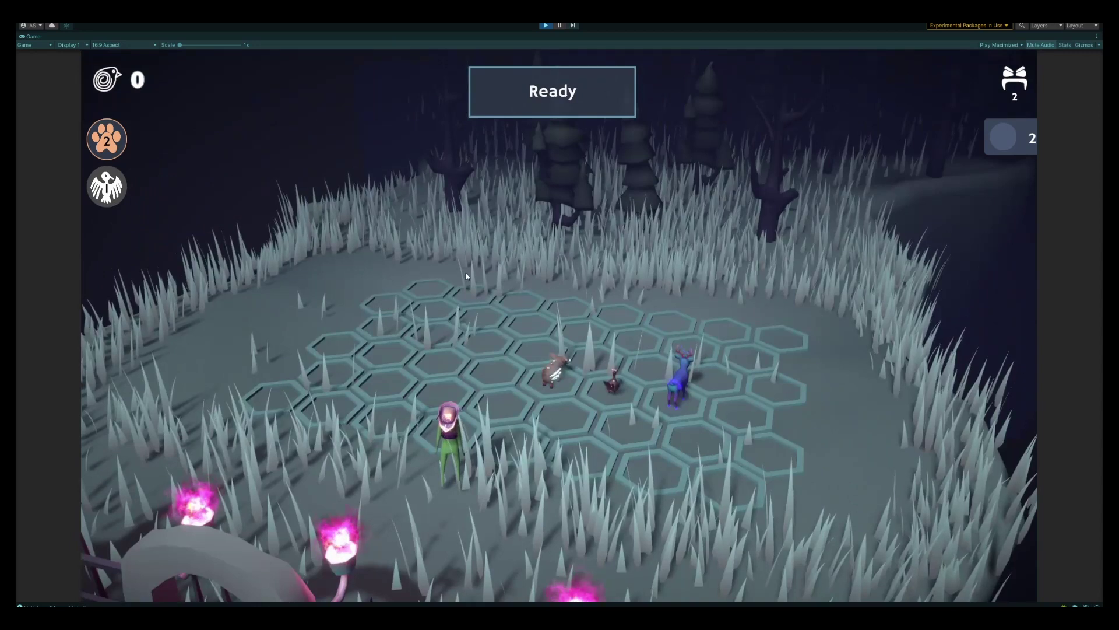
- Inspect the Baby Boar's and Peacock's unit details, then start the battle round
left_click(556, 377)
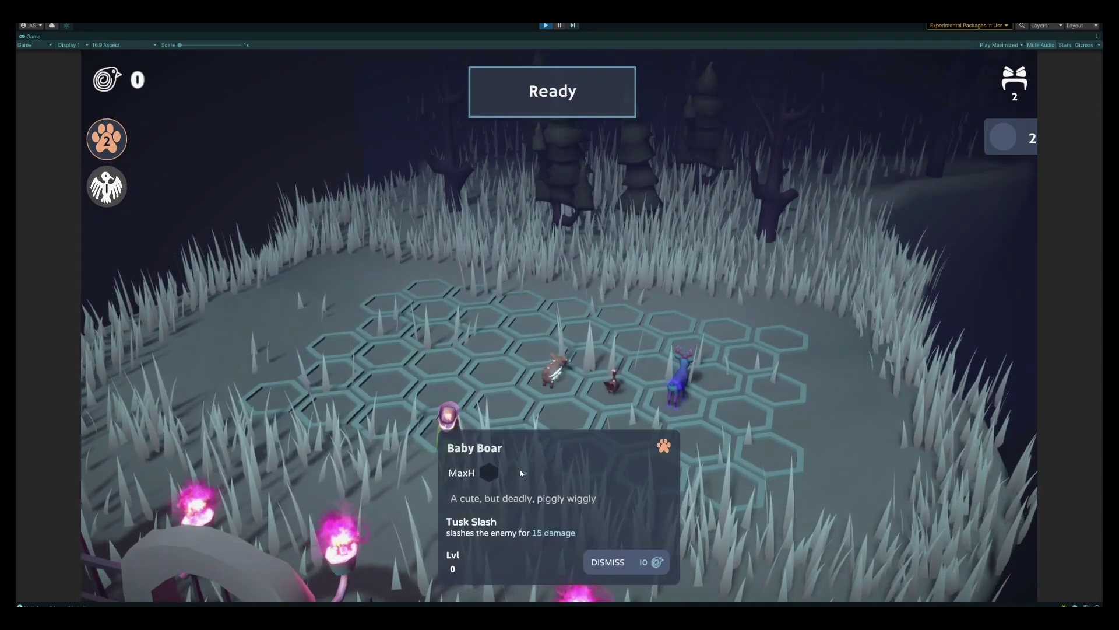
left_click(610, 384)
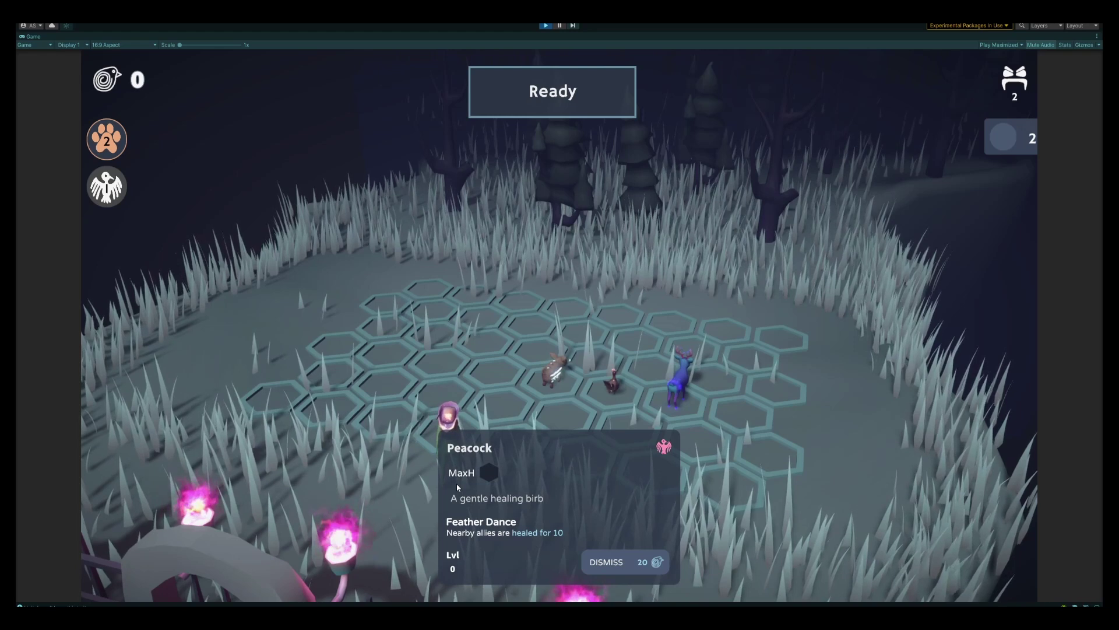
mouse_move(489, 474)
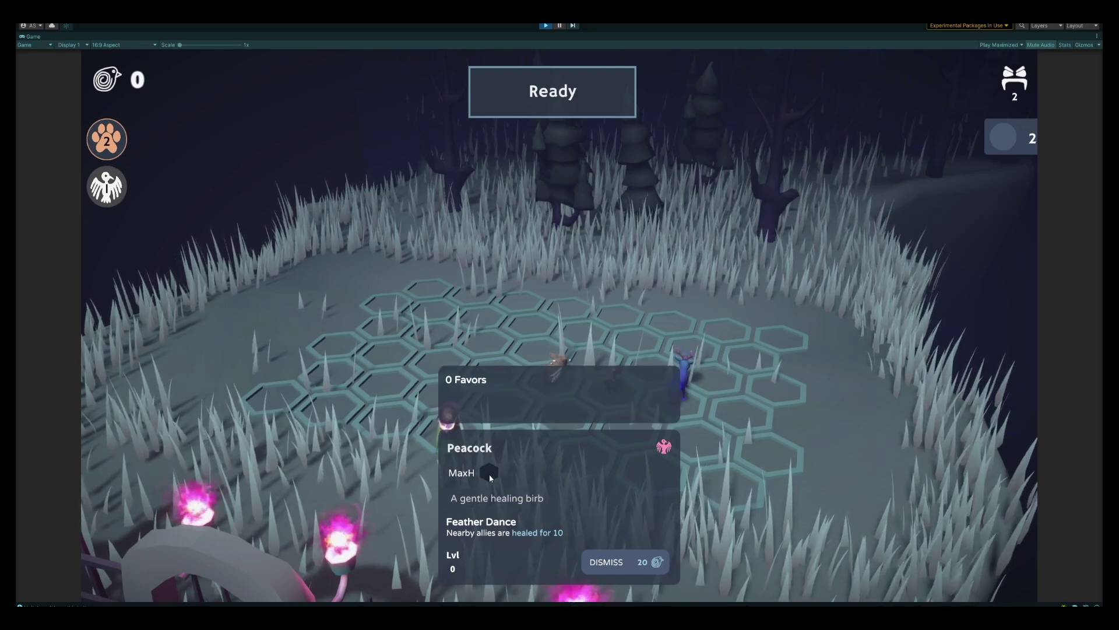
left_click(552, 98)
left_click(599, 103)
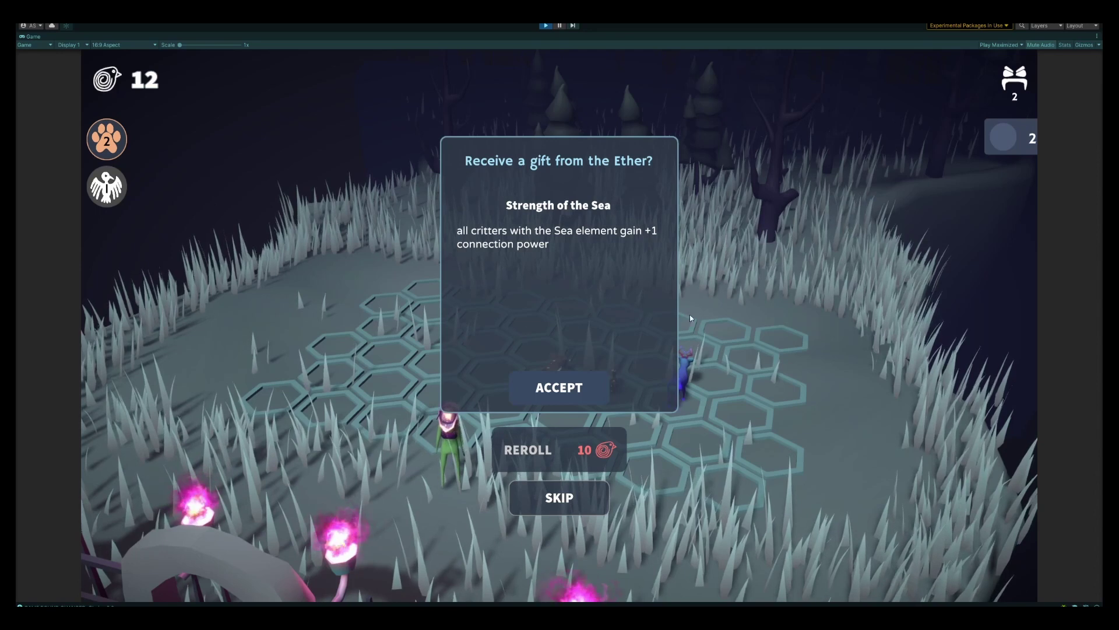
- Accept Strength of the Sea and place the Sea favor in the Deer's MaxH slot
left_click(570, 393)
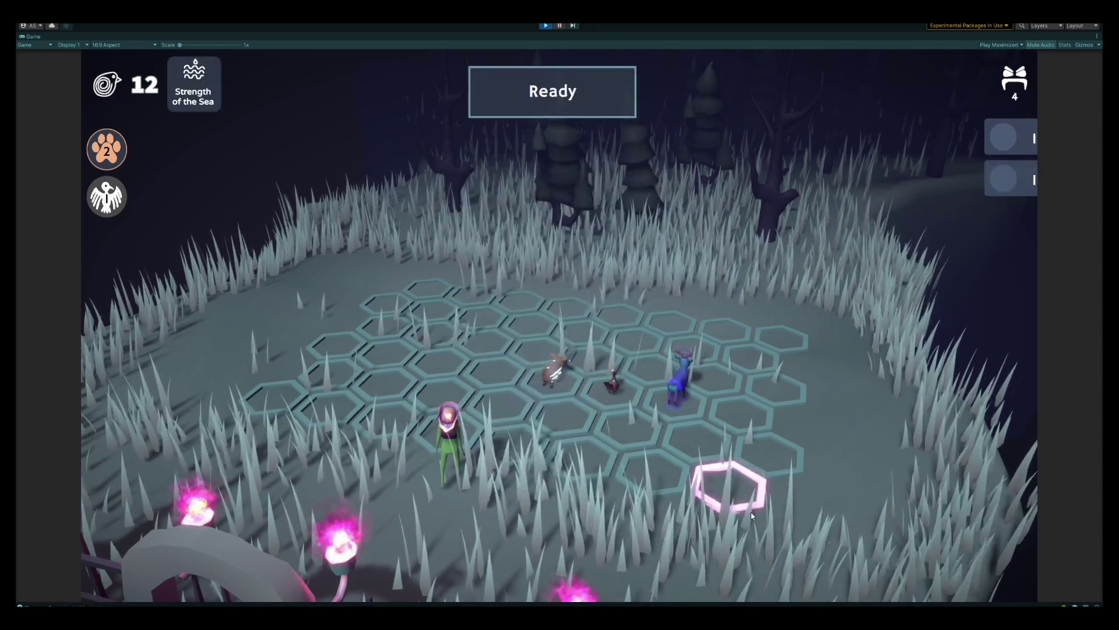
left_click(682, 389)
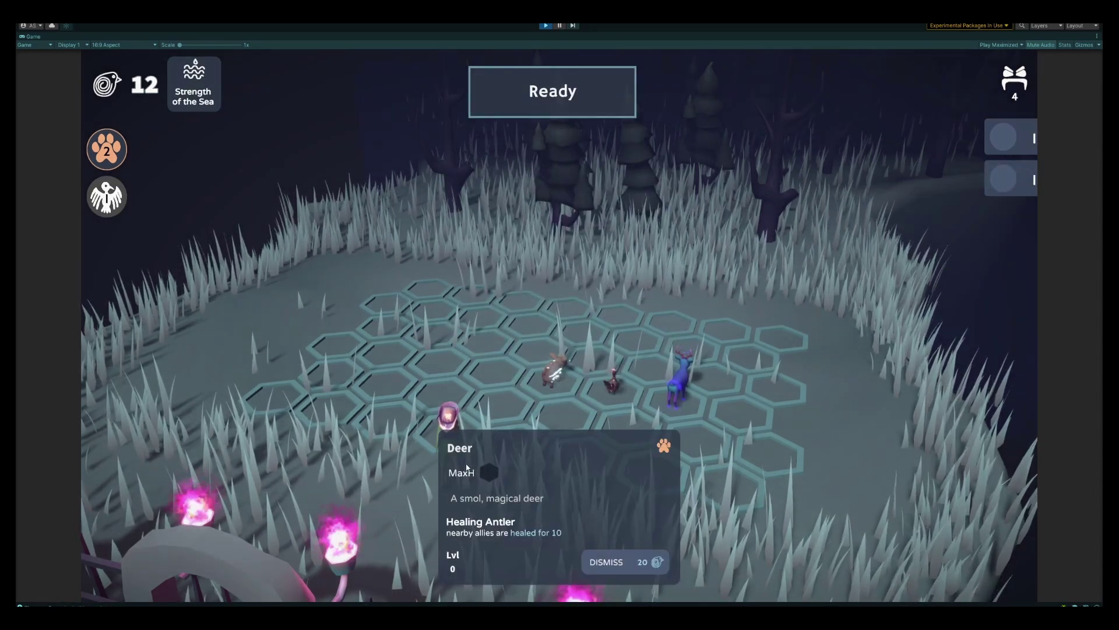
left_click(491, 471)
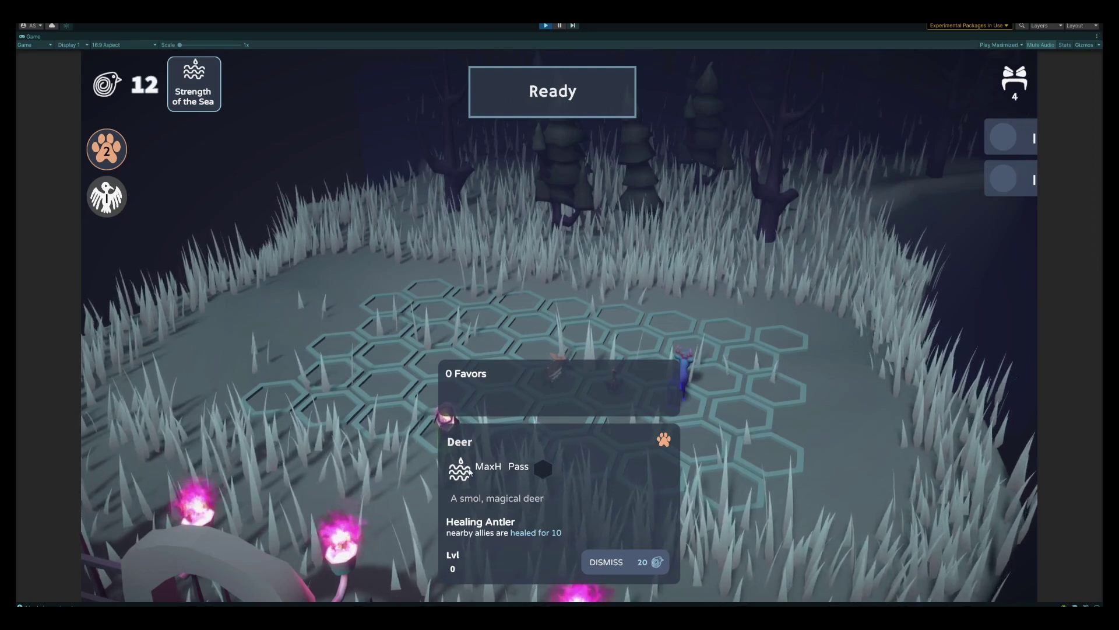
scroll(462, 480, "up", 2)
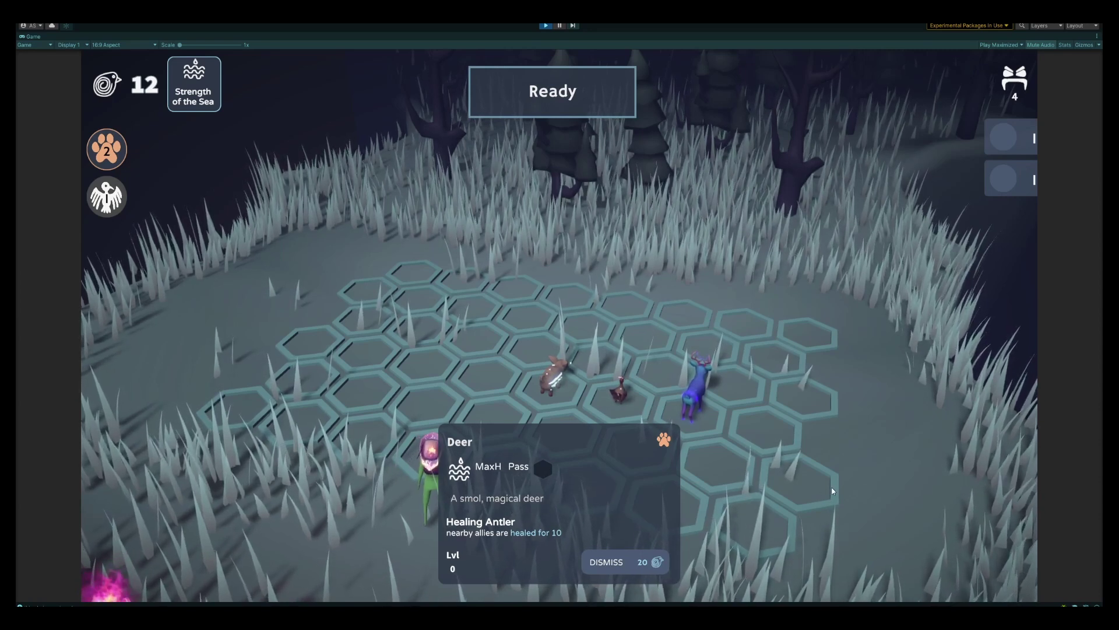
- Close the Deer's and Baby Boar's detail cards, then press Ready for the next round
left_click(641, 513)
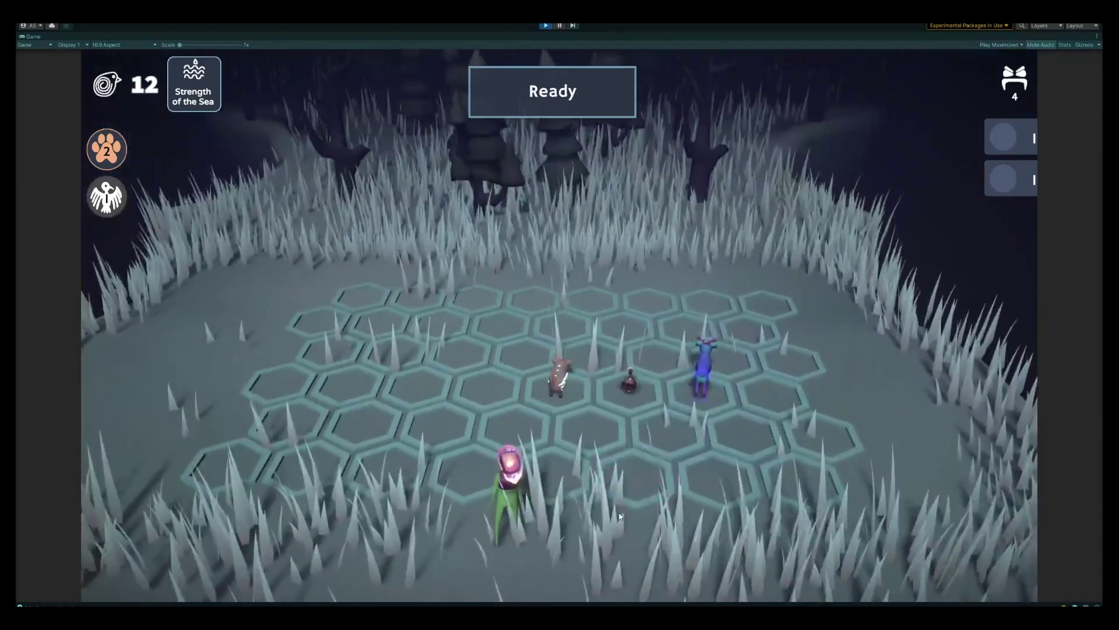
left_click(562, 387)
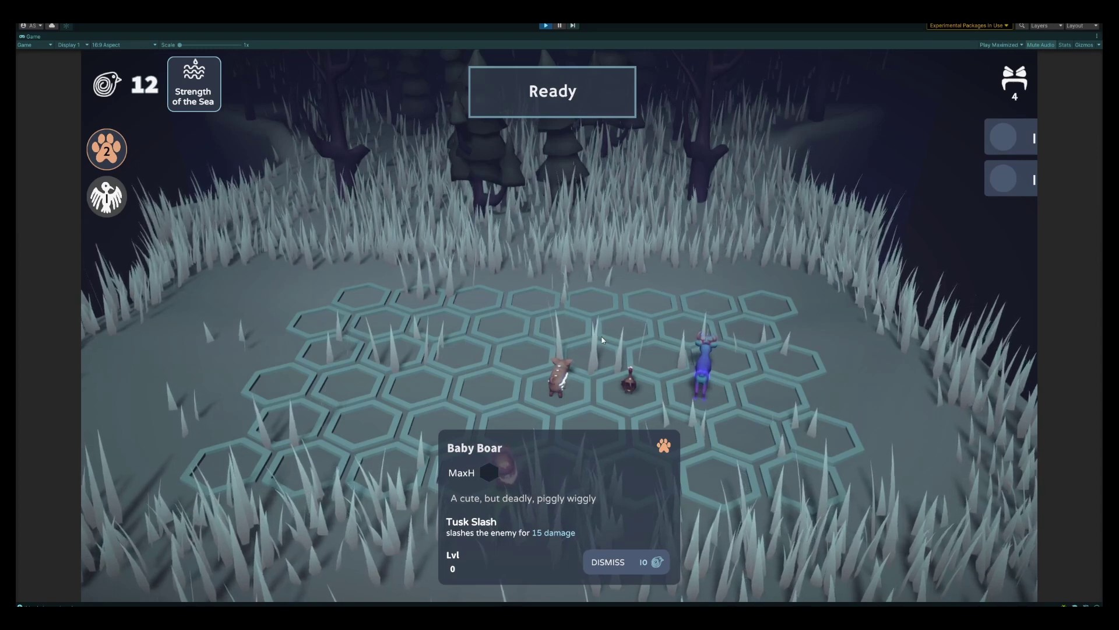
left_click(773, 394)
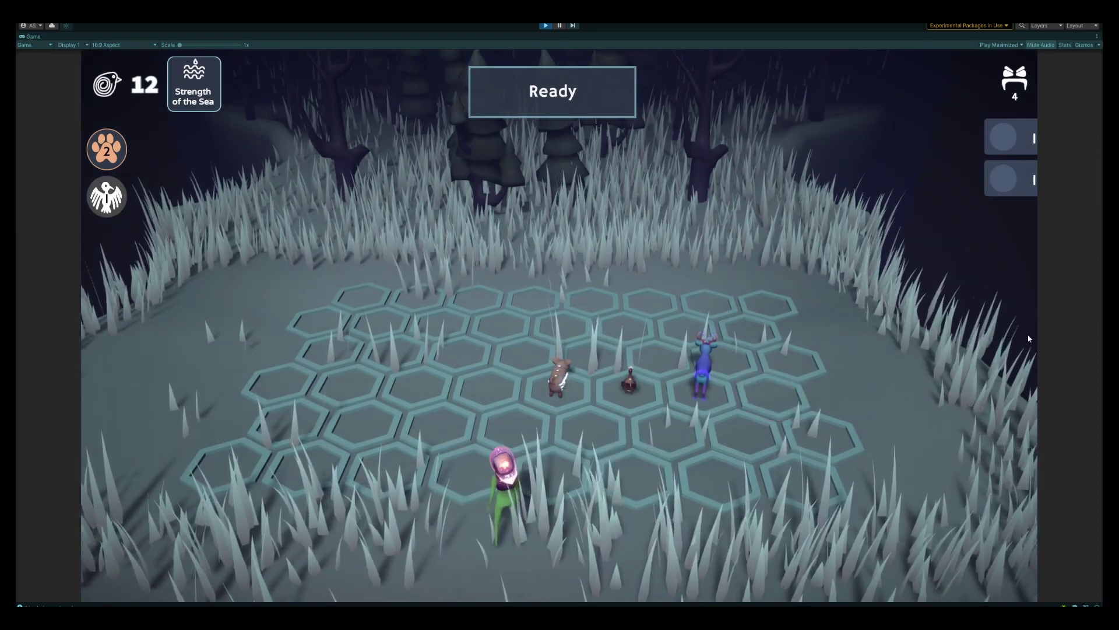
right_click_drag(1028, 339, 758, 315)
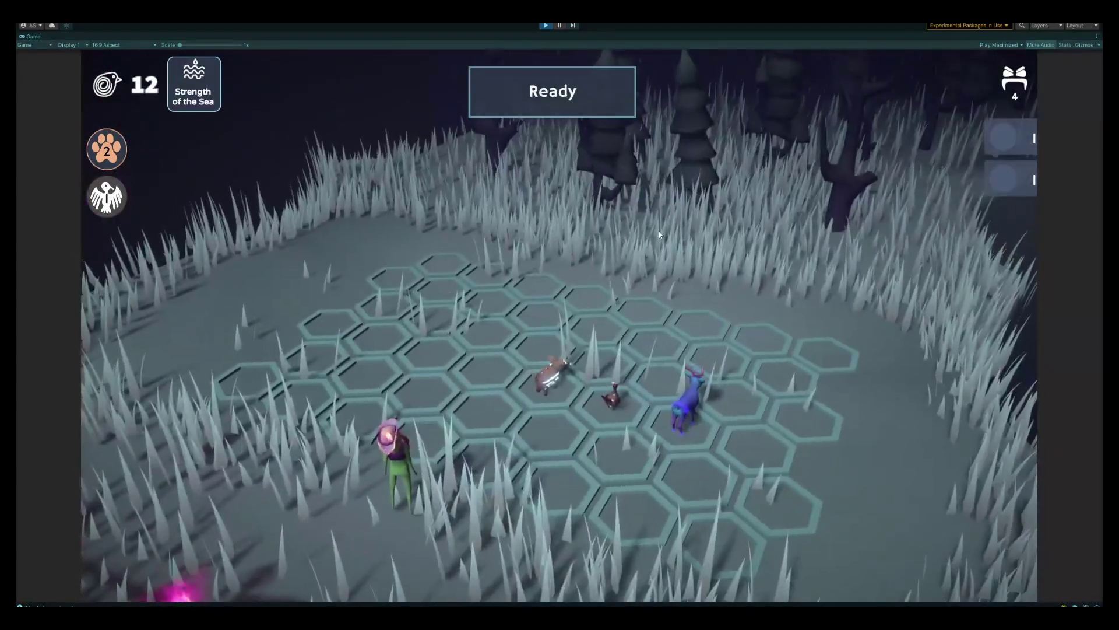
left_click(553, 92)
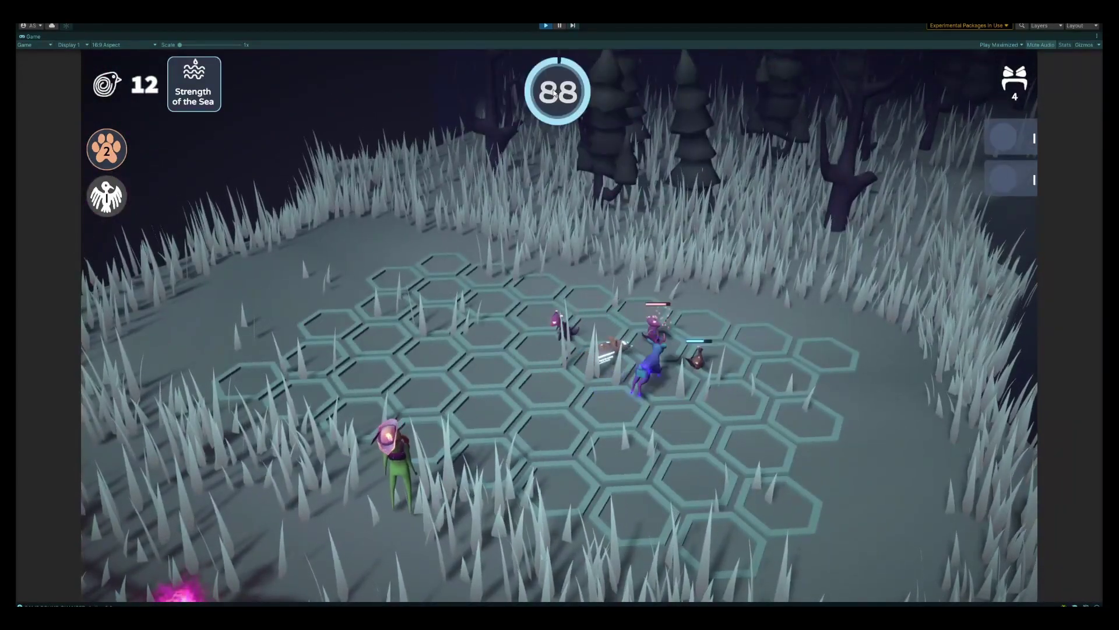